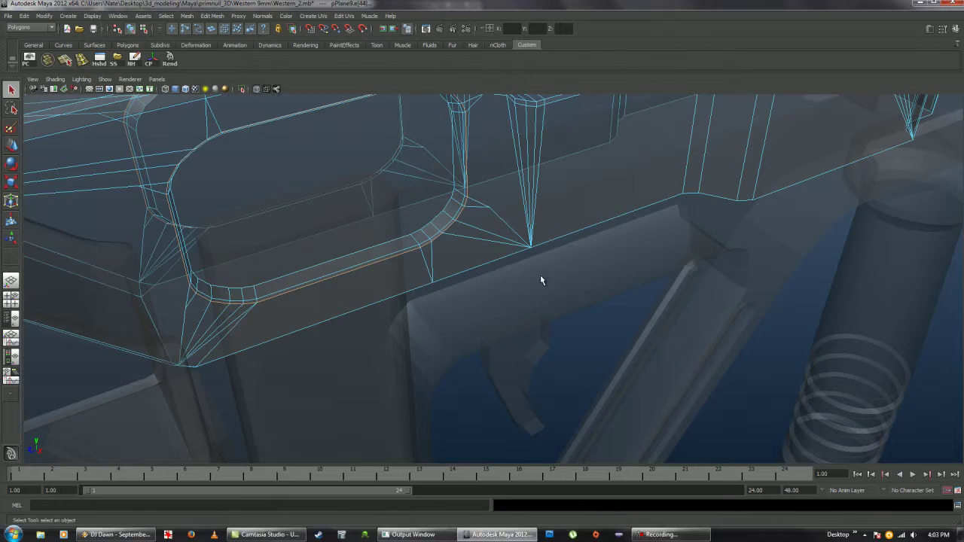
Tumble around the gun model and select its folding stock.
key("r")
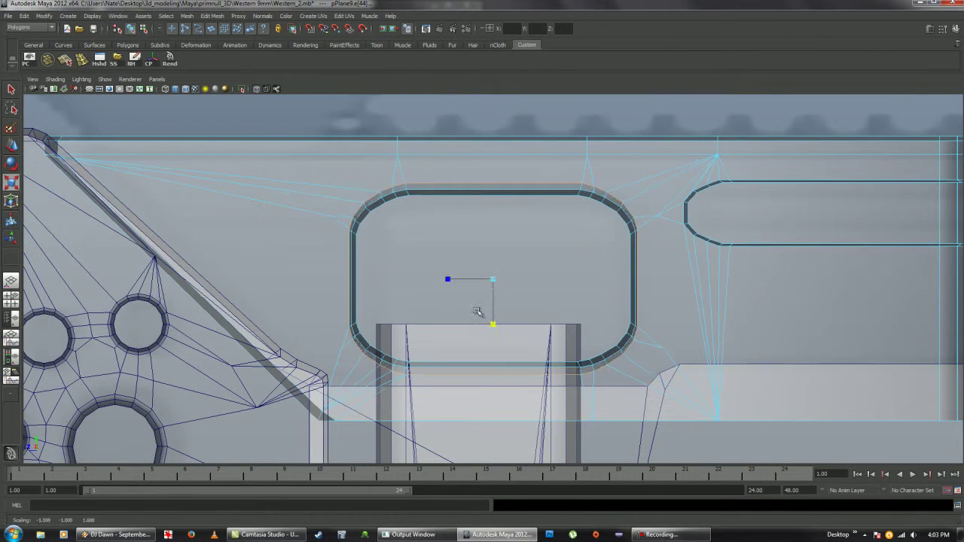
key("space")
mouse_move(448, 280)
left_mouse_down("alt")
mouse_move(505, 240)
mouse_move(471, 278)
left_mouse_up("alt")
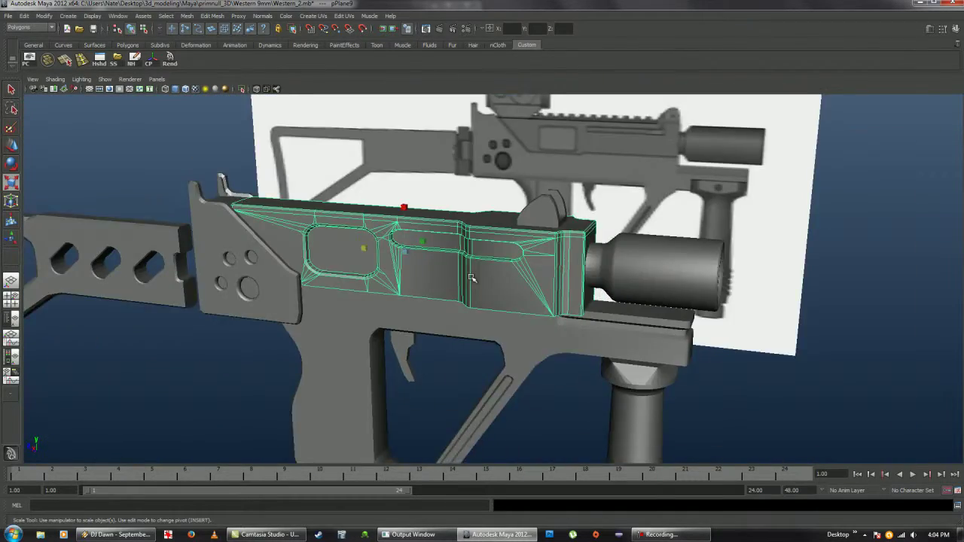
left_click(655, 267)
mouse_move(655, 268)
left_mouse_down("alt")
mouse_move(620, 367)
mouse_move(354, 303)
left_mouse_up("alt")
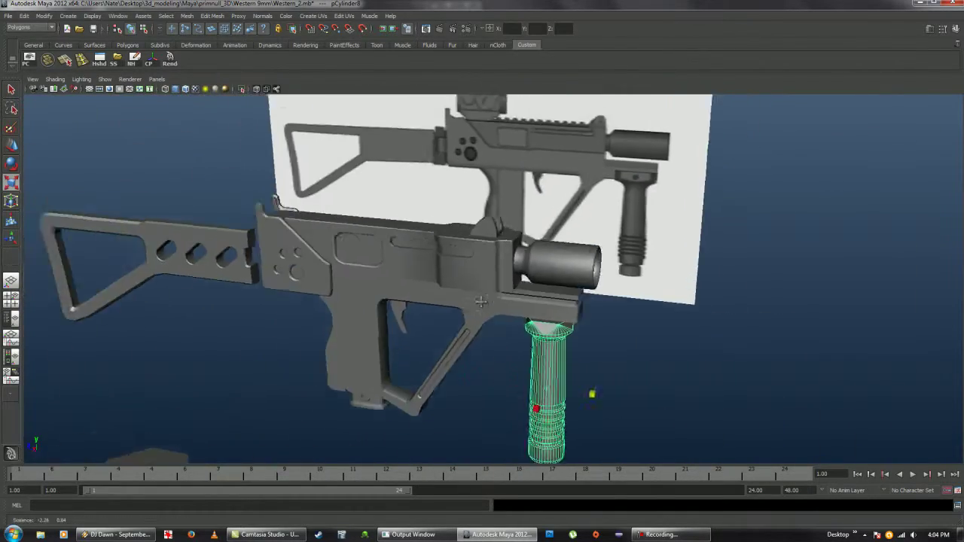
left_click(336, 291)
Maximize the side view, zoom in on the stock's slots and select its top-right face.
key("space")
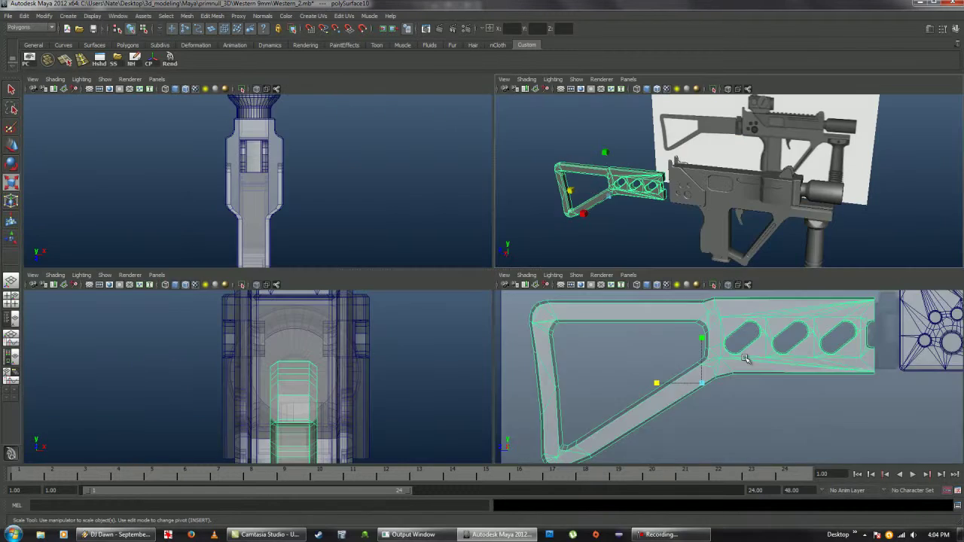
key("space")
right_click_drag(498, 335, 538, 207, "alt")
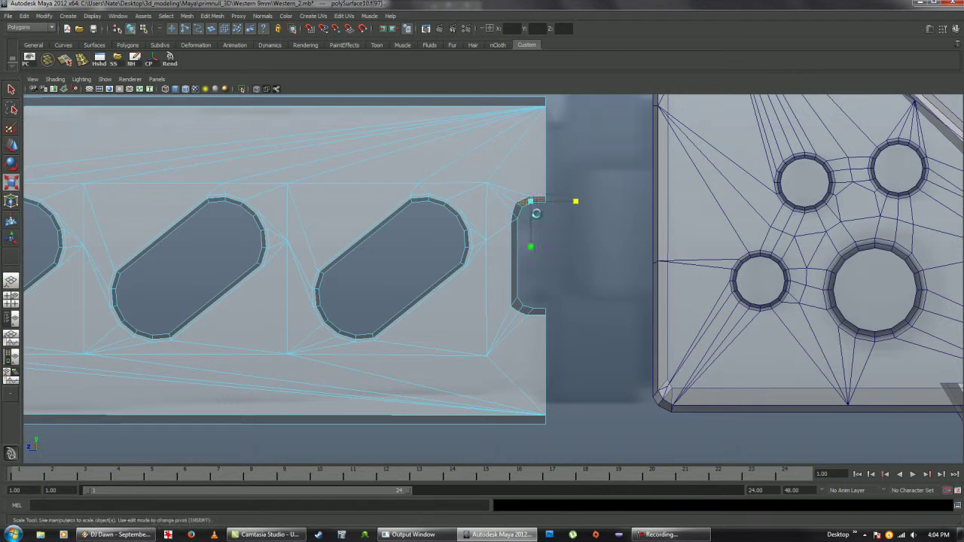
right_click_drag(484, 297, 474, 323)
scroll(517, 208, "down", 2)
left_click(530, 194)
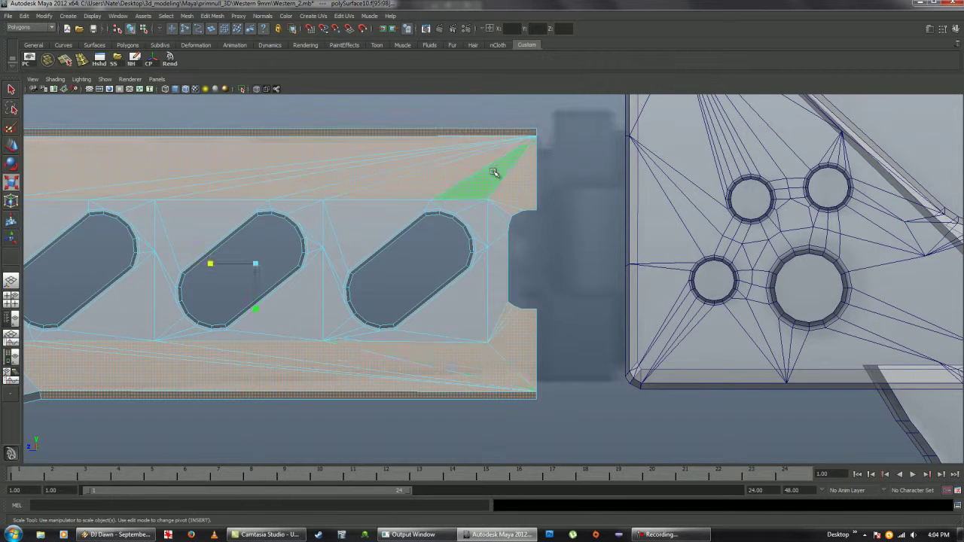
Switch the stock to vertex editing and view its holes up close in perspective.
right_click(506, 253)
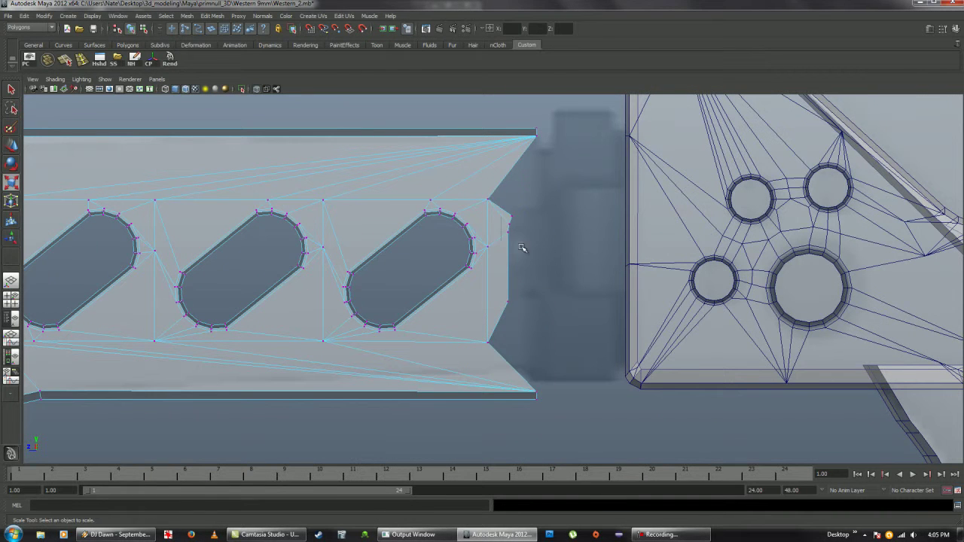
right_click(490, 273)
key("space")
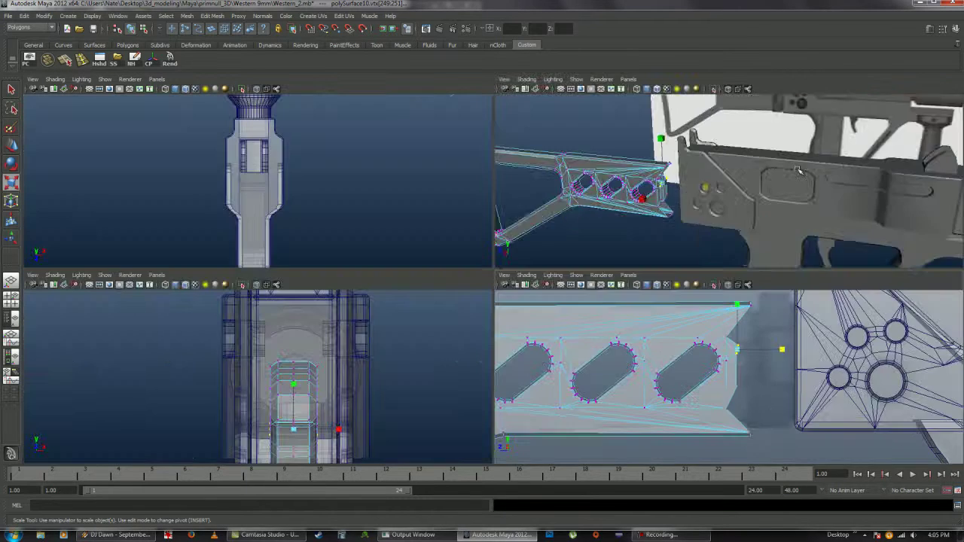
key("space")
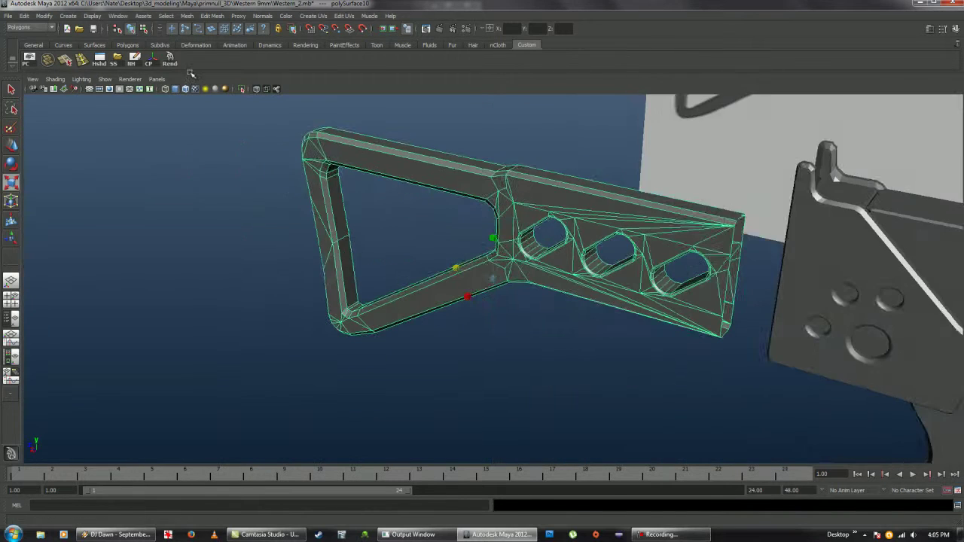
mouse_move(477, 296)
left_mouse_down("alt")
mouse_move(589, 224)
mouse_move(589, 238)
mouse_move(494, 206)
mouse_move(533, 303)
left_mouse_up("alt")
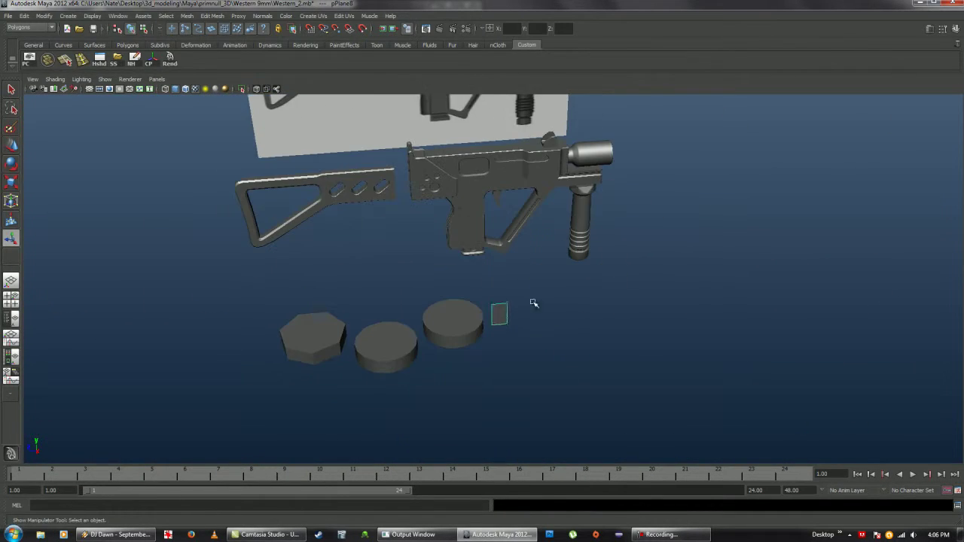
Extrude the small square plane's face twice, moving it to form a tall box.
key("f")
right_click_drag(531, 331, 528, 309)
left_click(452, 286)
right_click_drag(387, 297, 452, 279, "shift")
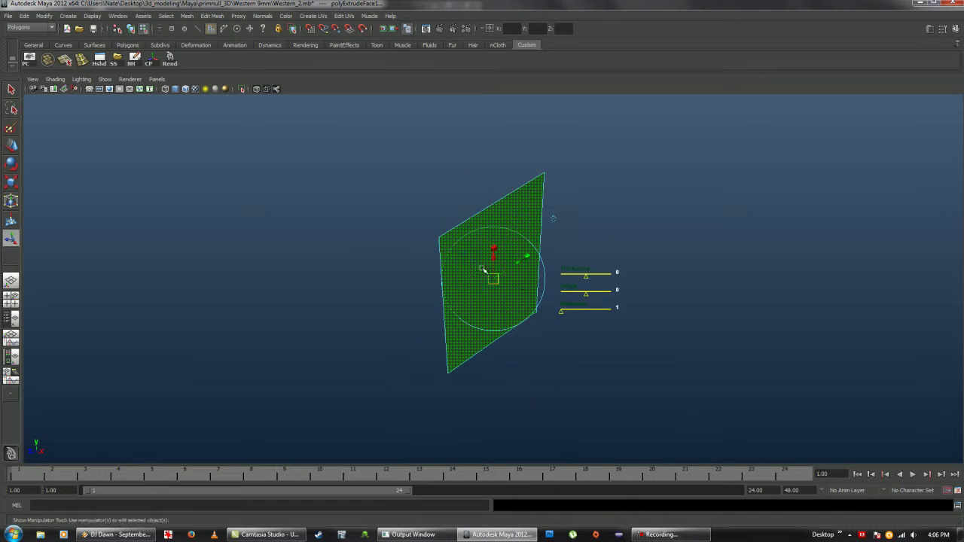
key("w")
left_click_drag(585, 327, 607, 345)
right_click_drag(441, 258, 419, 279, "shift")
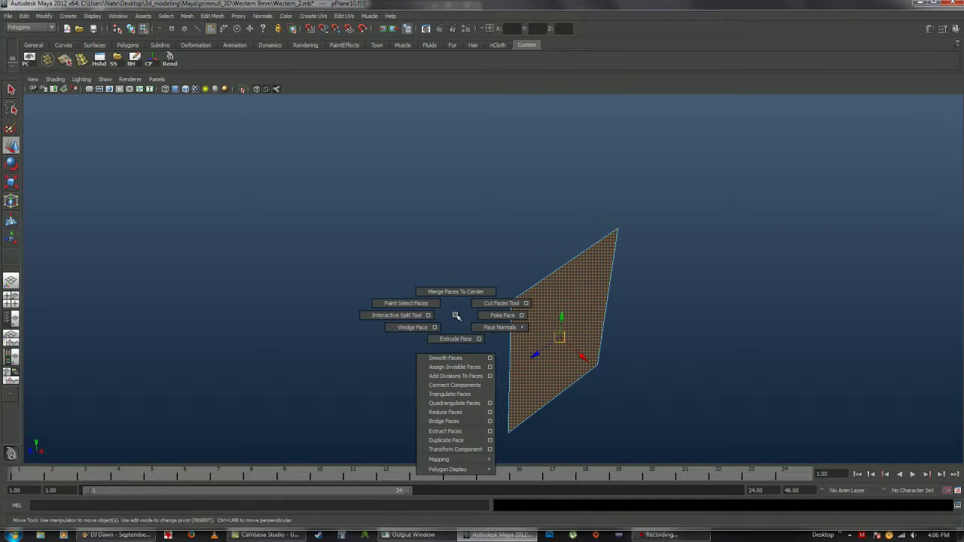
mouse_move(419, 279)
left_mouse_down("alt")
mouse_move(484, 270)
mouse_move(507, 208)
left_mouse_up("alt")
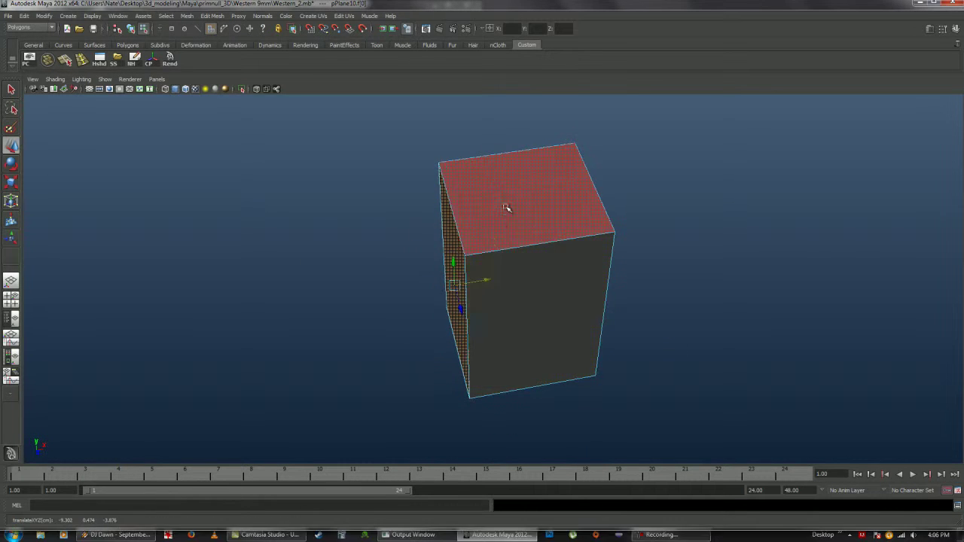
Delete the box's top face to leave it open.
right_click_drag(470, 200, 469, 248)
left_click(519, 188)
key("Delete")
mouse_move(581, 291)
left_mouse_down("alt")
mouse_move(580, 254)
mouse_move(527, 263)
left_mouse_up("alt")
Bevel the open box's edges from the Edit Mesh menu, then view the whole gun.
right_click(527, 264)
left_click(212, 16)
left_click(303, 306)
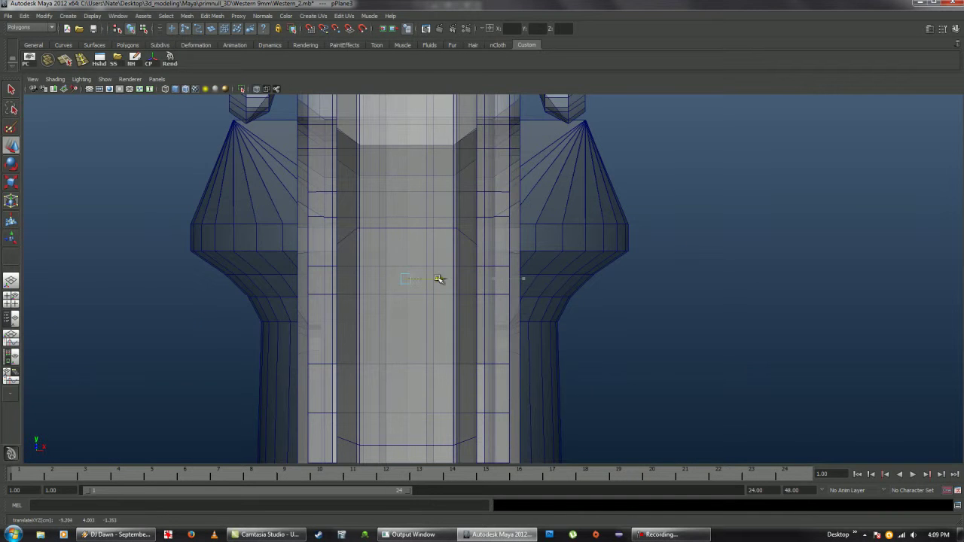
key("space")
key("space")
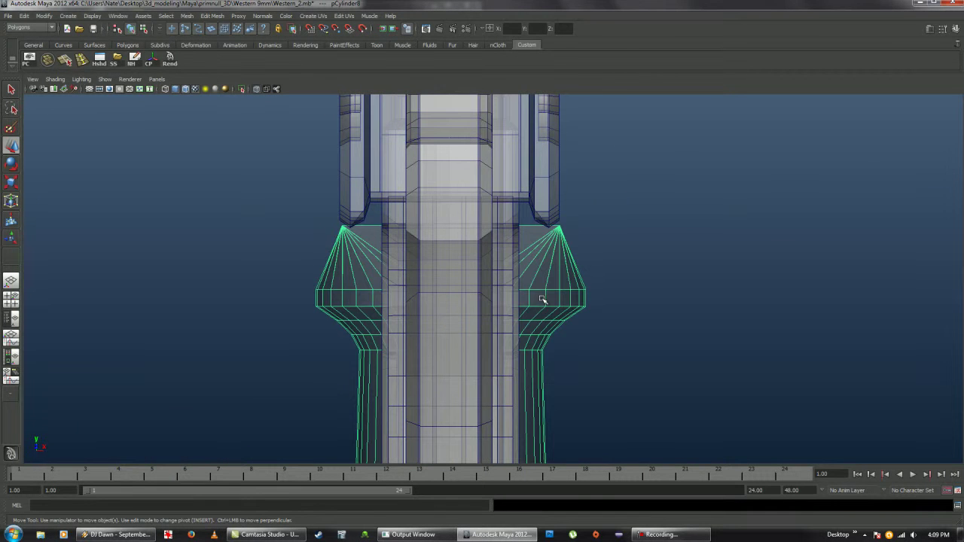
middle_click_drag(527, 351, 469, 215, "alt")
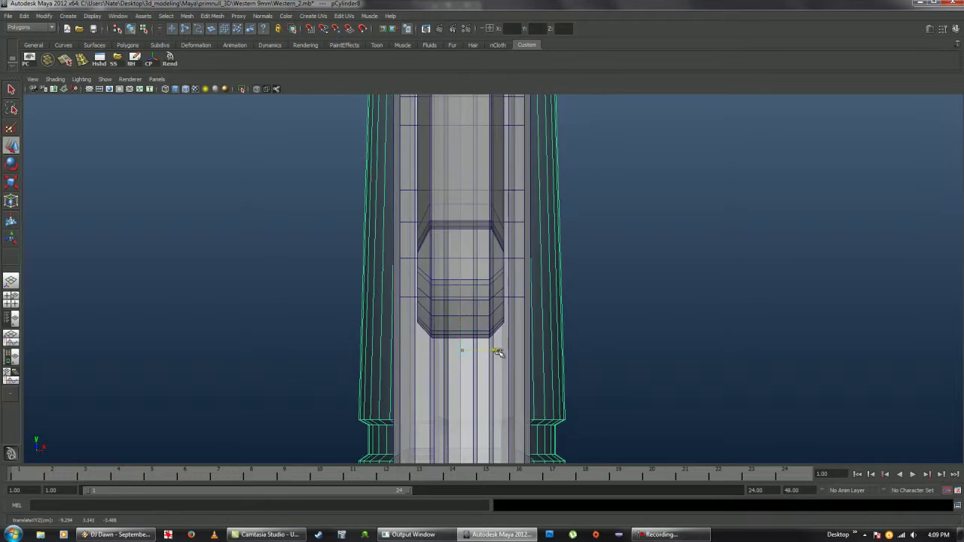
mouse_move(498, 351)
left_mouse_down("alt")
mouse_move(671, 389)
mouse_move(535, 422)
mouse_move(301, 177)
left_mouse_up("alt")
Select and frame the receiver's top piece, pPlane9, tumbling around the slide.
left_click(300, 178)
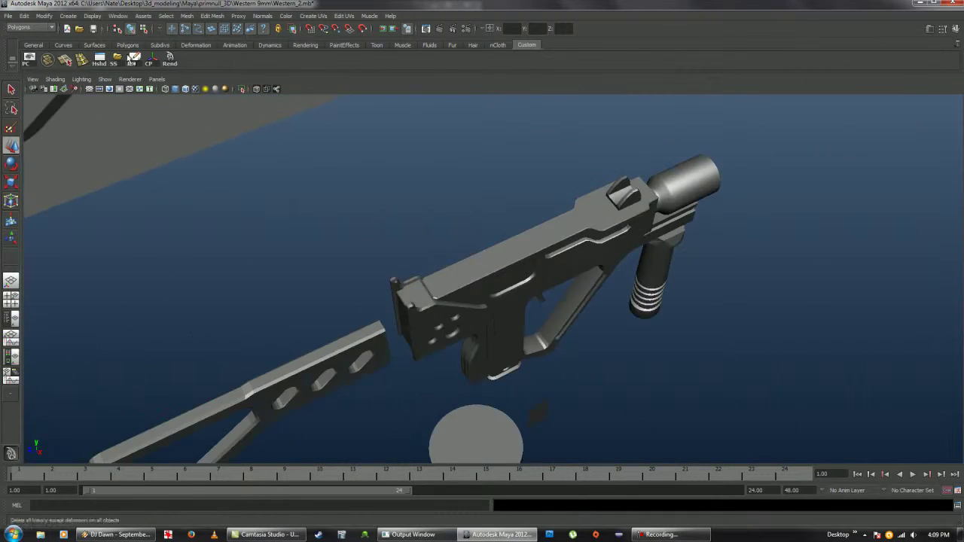
left_click(527, 226)
key("f")
mouse_move(579, 241)
left_mouse_down("alt")
mouse_move(534, 299)
mouse_move(493, 284)
mouse_move(525, 276)
mouse_move(416, 320)
mouse_move(622, 211)
left_mouse_up("alt")
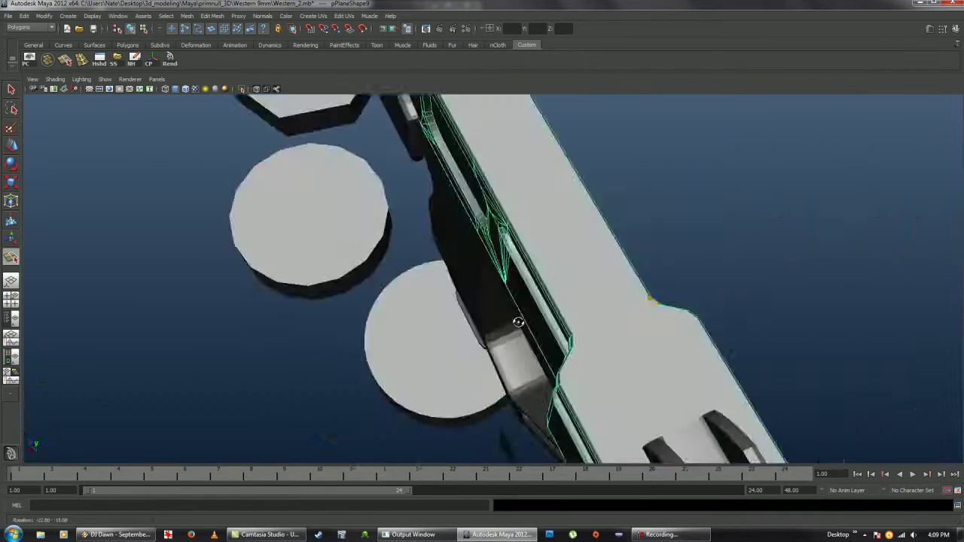
left_click_drag(196, 147, 443, 211, "alt")
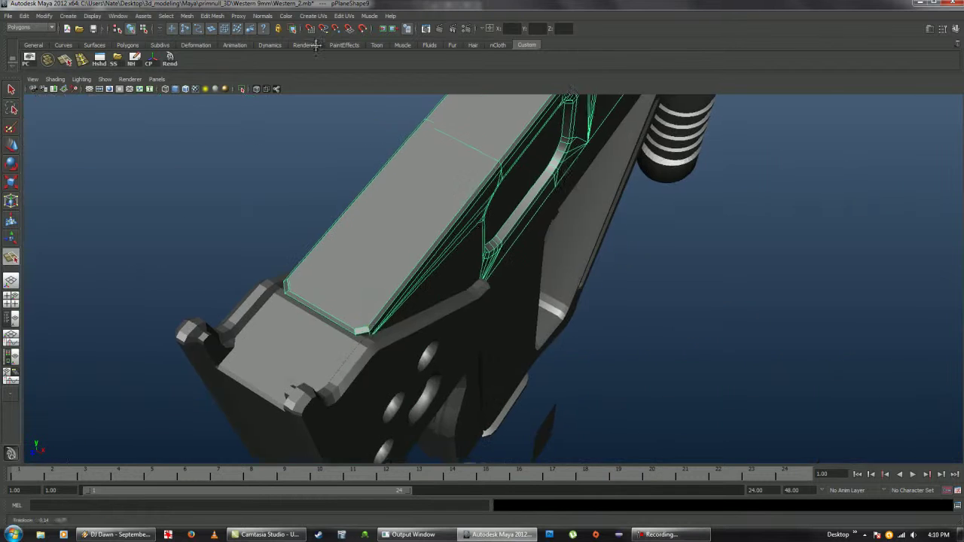
mouse_move(468, 167)
left_mouse_down("alt")
mouse_move(542, 291)
mouse_move(533, 261)
left_mouse_up("alt")
Draw a new split edge across the slide's top with the Split Polygon tool.
key("y")
left_click_drag(572, 226, 432, 286, "alt")
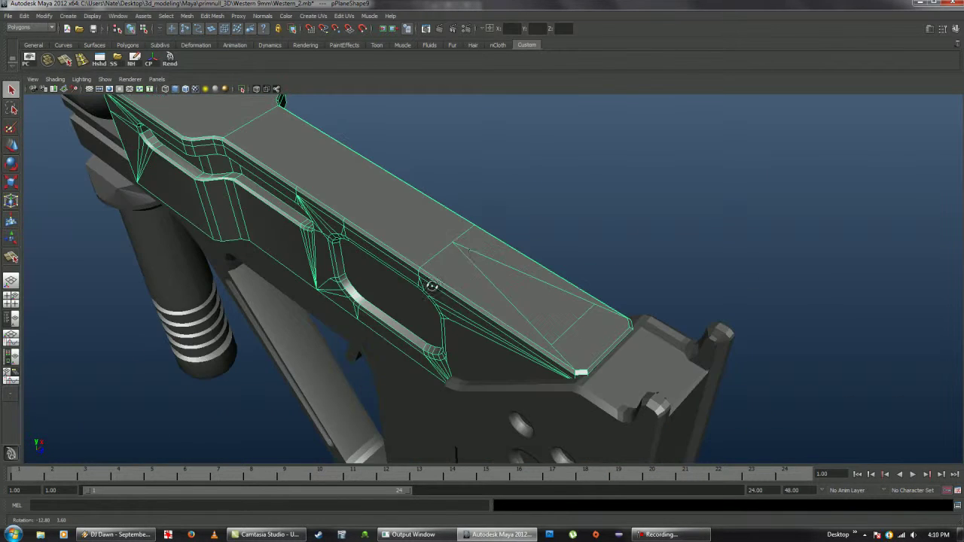
mouse_move(443, 274)
right_mouse_down()
mouse_move(475, 261)
mouse_move(452, 280)
right_mouse_up()
right_click_drag(523, 317, 527, 306)
key("q")
Move in closer on the slide and pick up the Split Polygon tool again.
left_click_drag(577, 322, 387, 259, "alt")
right_click_drag(387, 258, 508, 265, "alt")
left_click_drag(507, 264, 666, 411, "alt")
left_click_drag(535, 343, 394, 406, "alt")
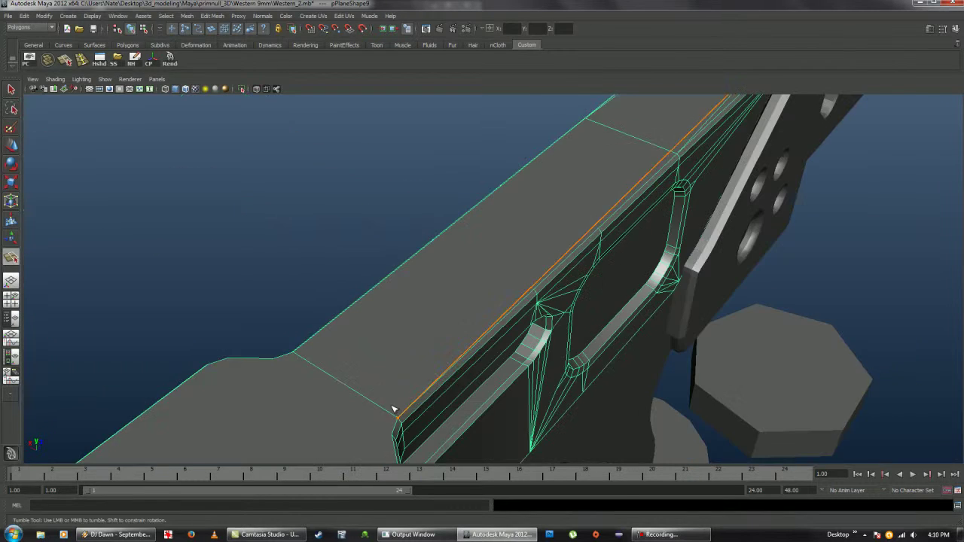
right_click_drag(394, 407, 407, 388, "alt")
key("y")
mouse_move(583, 321)
left_mouse_down("alt")
mouse_move(418, 319)
mouse_move(279, 300)
mouse_move(770, 288)
mouse_move(711, 327)
mouse_move(541, 271)
left_mouse_up("alt")
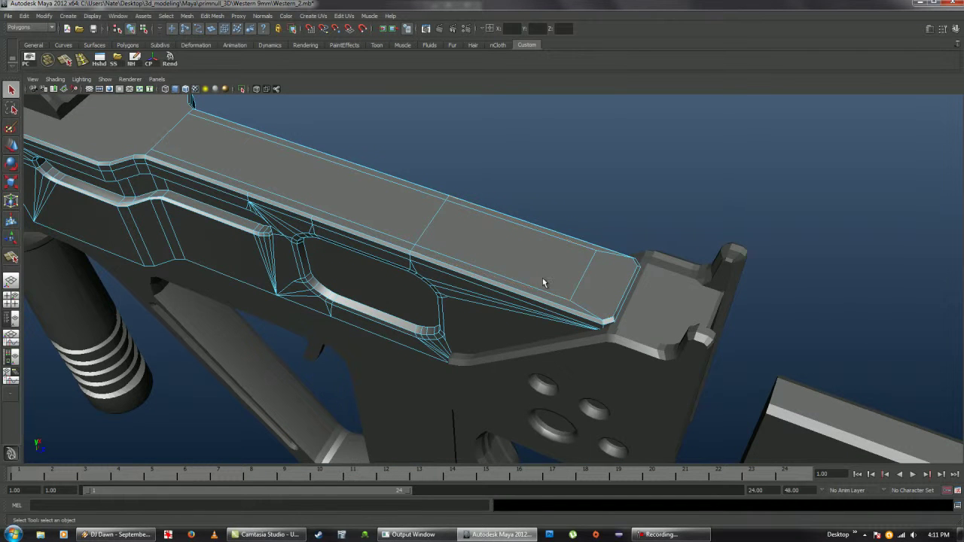
Select an edge on the slide top and commit the new split line.
right_click_drag(526, 272, 528, 249)
left_click(584, 276)
key("w")
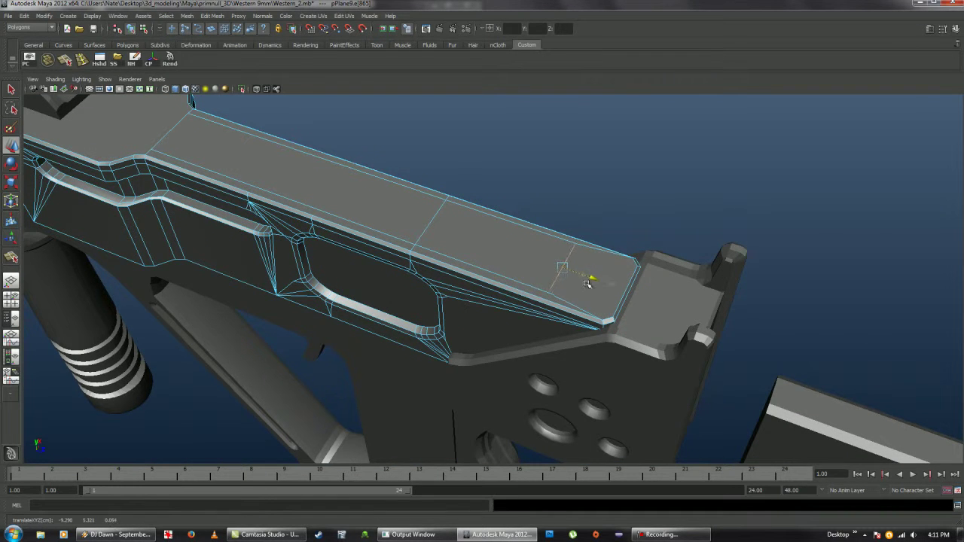
left_click_drag(587, 283, 284, 228, "alt")
right_click_drag(175, 168, 315, 328, "alt")
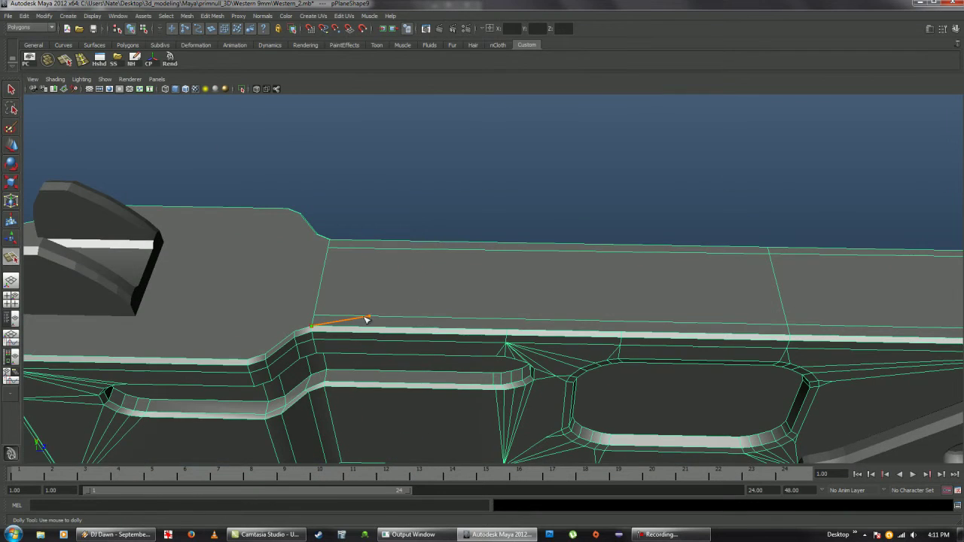
left_click_drag(334, 245, 604, 326, "alt")
key("Return")
Select the slide's top strip faces and the top-left rim edge for scaling.
mouse_move(588, 274)
left_mouse_down("alt")
mouse_move(369, 281)
mouse_move(562, 339)
mouse_move(437, 261)
mouse_move(300, 205)
left_mouse_up("alt")
key("r")
key("F11")
left_click(437, 260)
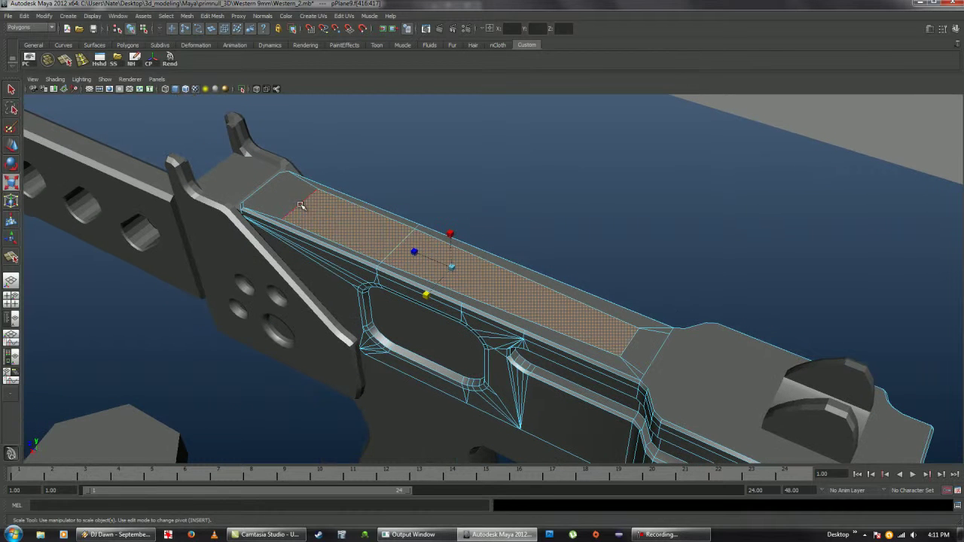
key("F10")
left_click(282, 228)
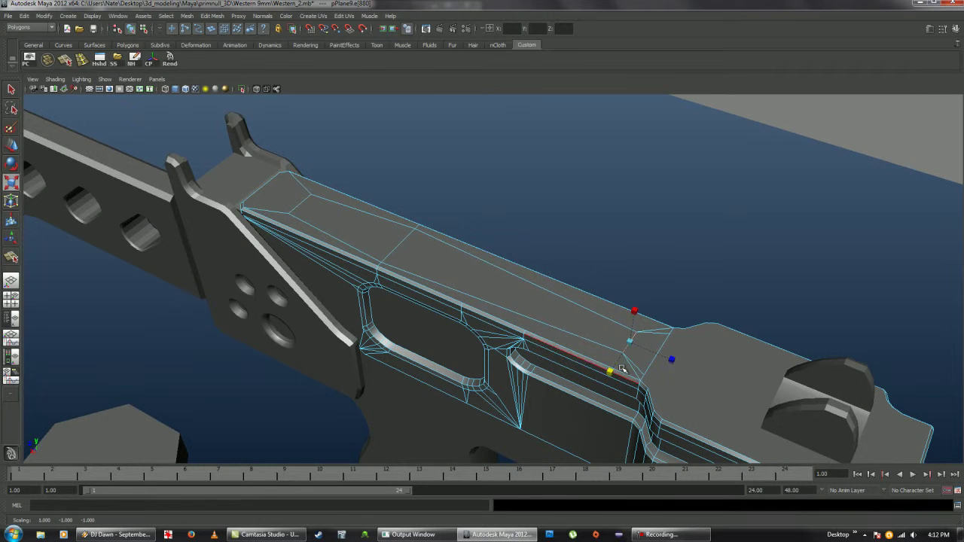
Split the top face from the rim edge and scale the new edge to taper it.
scroll(581, 301, "up", 3)
middle_click_drag(581, 301, 369, 285, "alt")
left_click(369, 285)
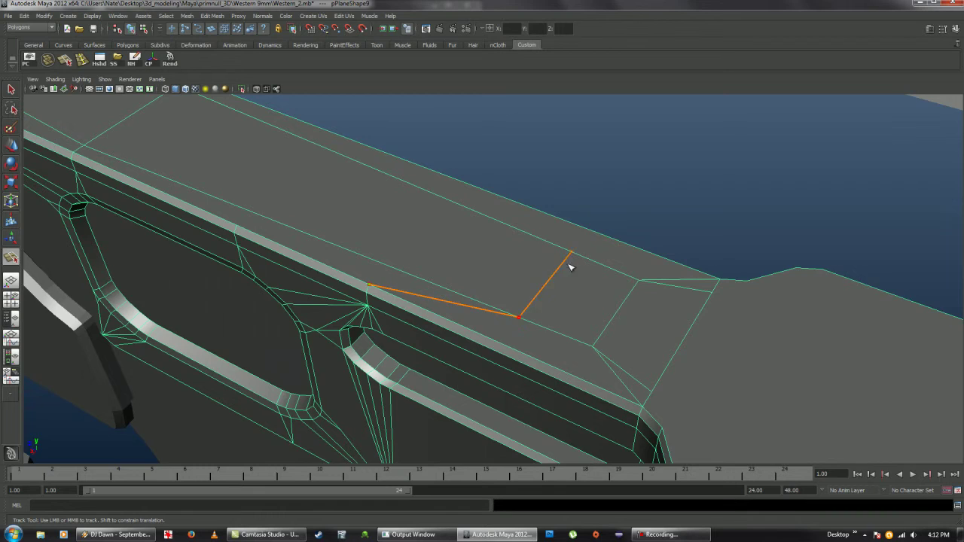
left_click_drag(570, 267, 399, 273, "alt")
key("Return")
key("r")
mouse_move(366, 232)
left_mouse_down("alt")
mouse_move(499, 306)
mouse_move(574, 323)
mouse_move(525, 293)
left_mouse_up("alt")
Return the receiver to object mode and open the Edit Mesh > Bevel options.
right_click_drag(347, 234, 409, 223)
left_click(505, 281)
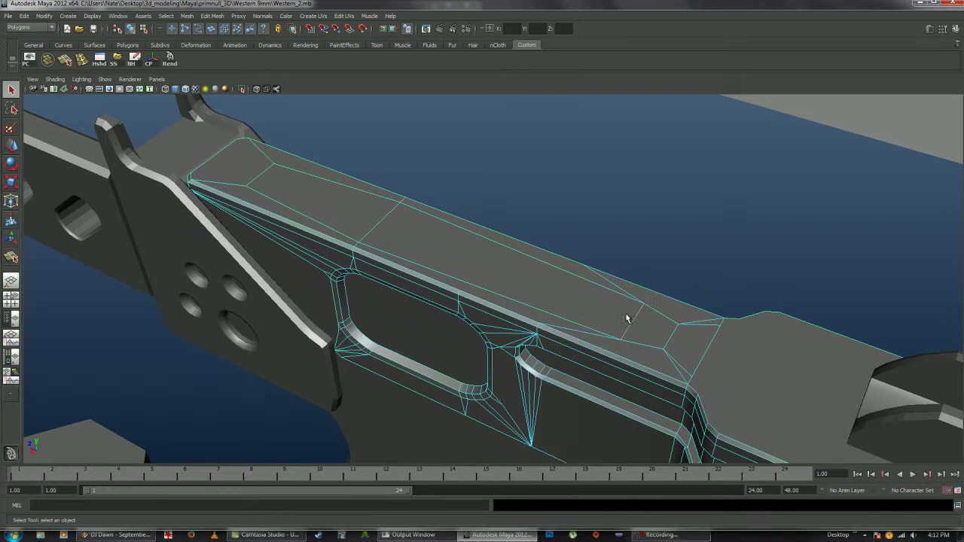
left_click(212, 16)
left_click(304, 316)
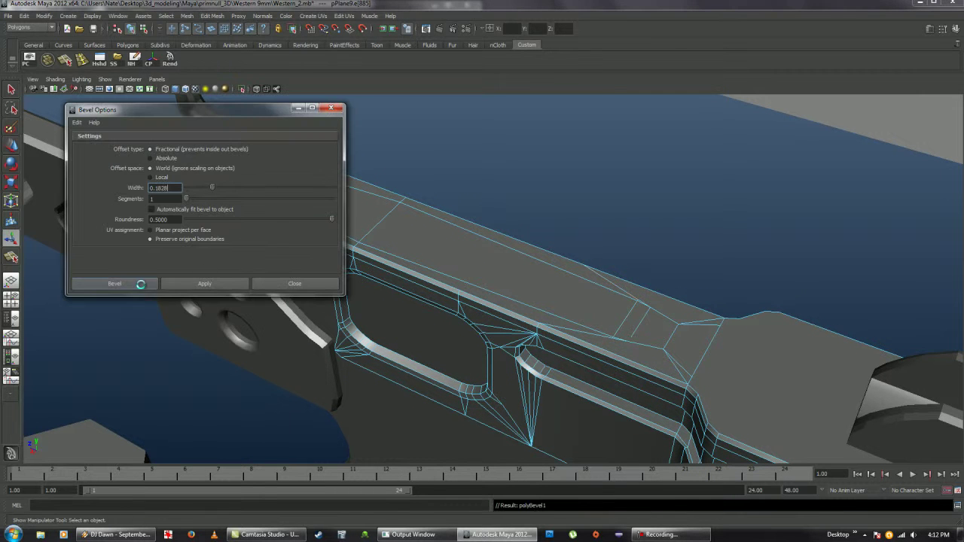
Apply the bevel to the rail edges and close the Bevel Options dialog.
left_click(211, 16)
left_click(303, 315)
left_click(114, 284)
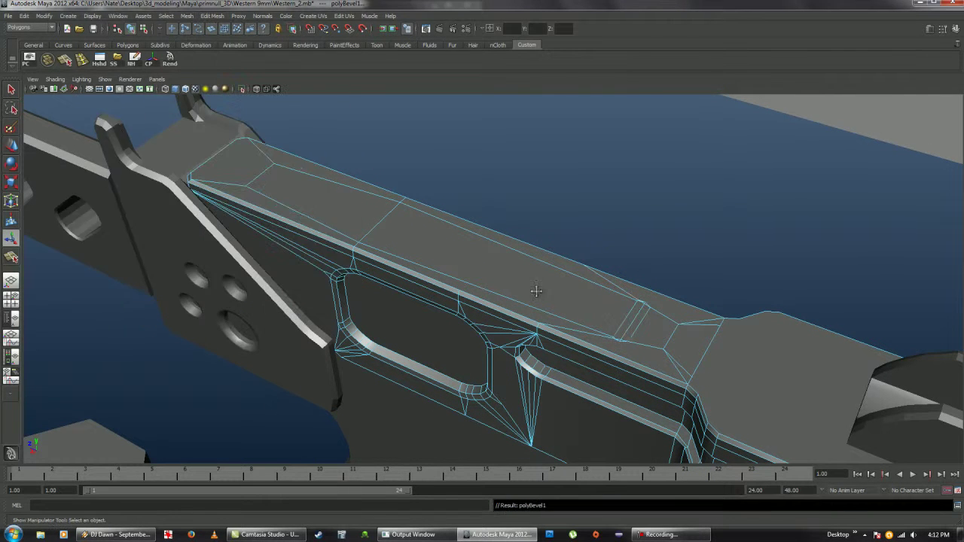
right_click_drag(536, 291, 606, 281, "alt")
Extrude the rail's top face strip and raise it above the rail.
right_click_drag(379, 218, 369, 238, "shift")
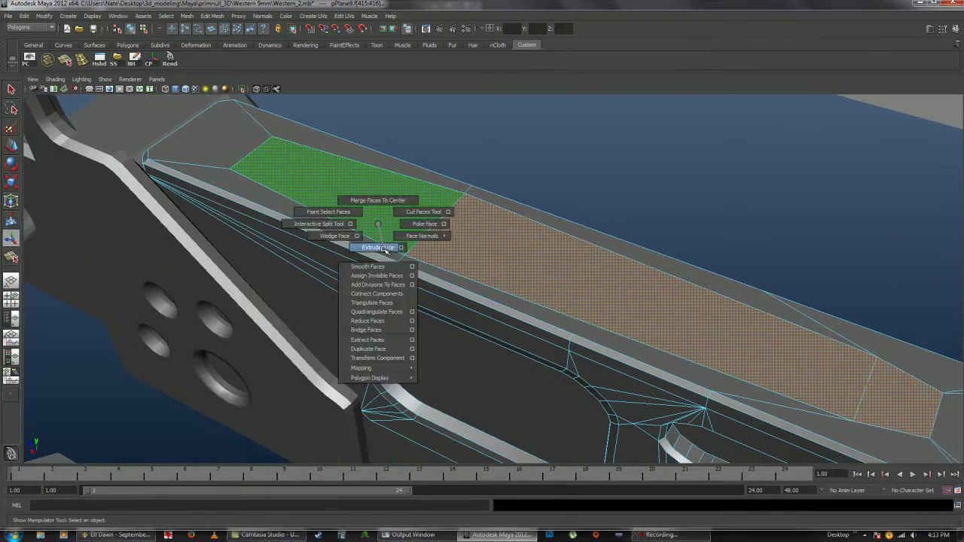
left_click_drag(369, 239, 376, 239)
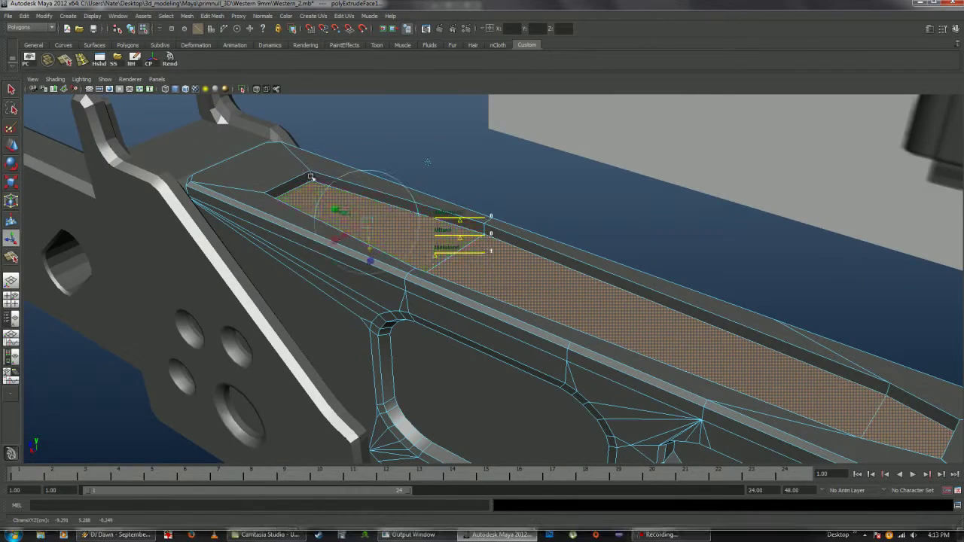
left_click(399, 161)
mouse_move(399, 162)
left_mouse_down("alt")
mouse_move(671, 261)
mouse_move(147, 250)
mouse_move(662, 192)
left_mouse_up("alt")
Bevel the surrounding rail edges and check the vertices in see-through shading.
left_click(212, 16)
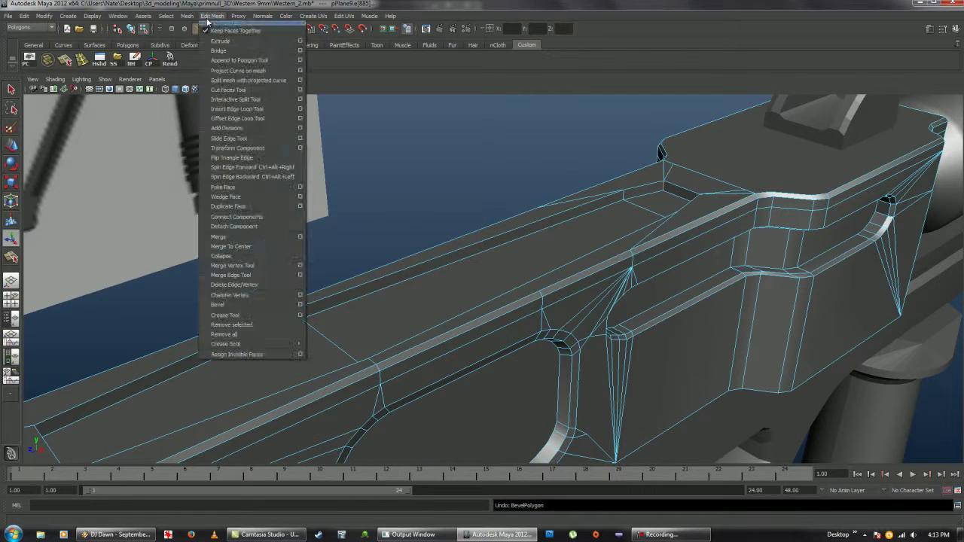
left_click(302, 305)
left_click(143, 284)
mouse_move(143, 283)
left_mouse_down("alt")
mouse_move(377, 263)
mouse_move(689, 289)
mouse_move(490, 237)
mouse_move(256, 92)
left_mouse_up("alt")
left_click(256, 89)
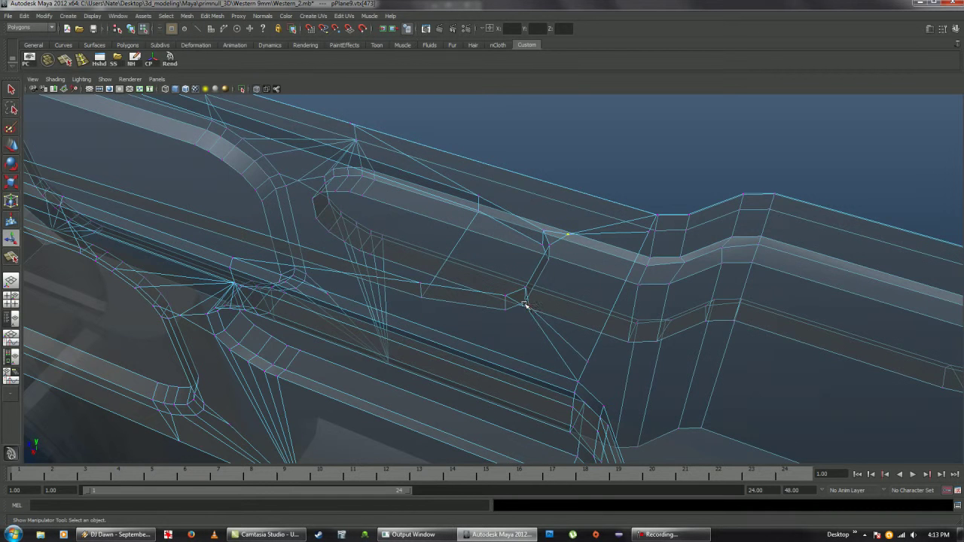
key("alt+x")
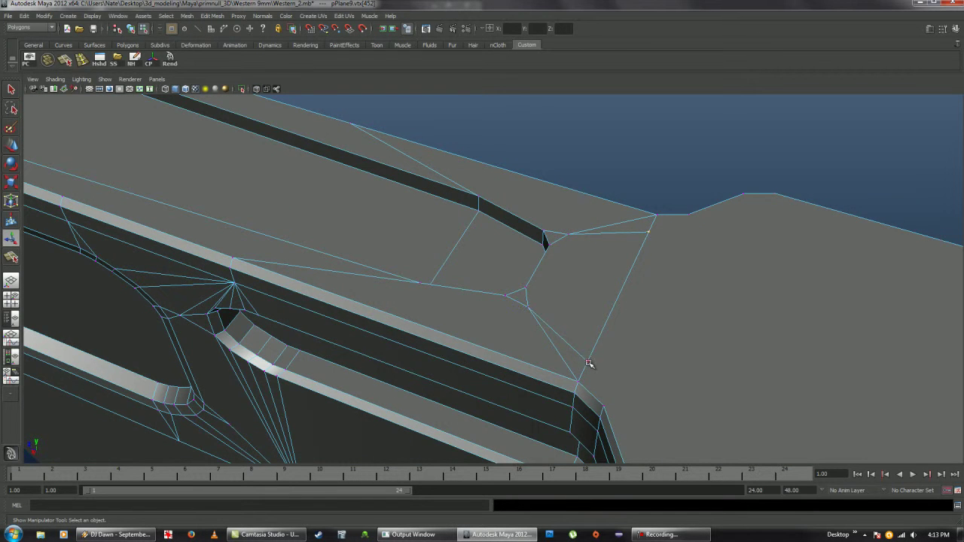
left_click_drag(552, 291, 392, 194, "alt")
Undo the last bevel and reapply it on the receiver top at width 0.6621.
left_click(213, 16)
left_click(241, 304)
key("ctrl+z")
left_click(212, 16)
left_click(297, 303)
left_click(140, 287)
mouse_move(339, 248)
left_mouse_down("alt")
mouse_move(278, 275)
mouse_move(372, 275)
left_mouse_up("alt")
mouse_move(430, 296)
left_mouse_down("alt")
mouse_move(420, 297)
mouse_move(479, 279)
mouse_move(224, 209)
mouse_move(442, 207)
mouse_move(235, 229)
left_mouse_up("alt")
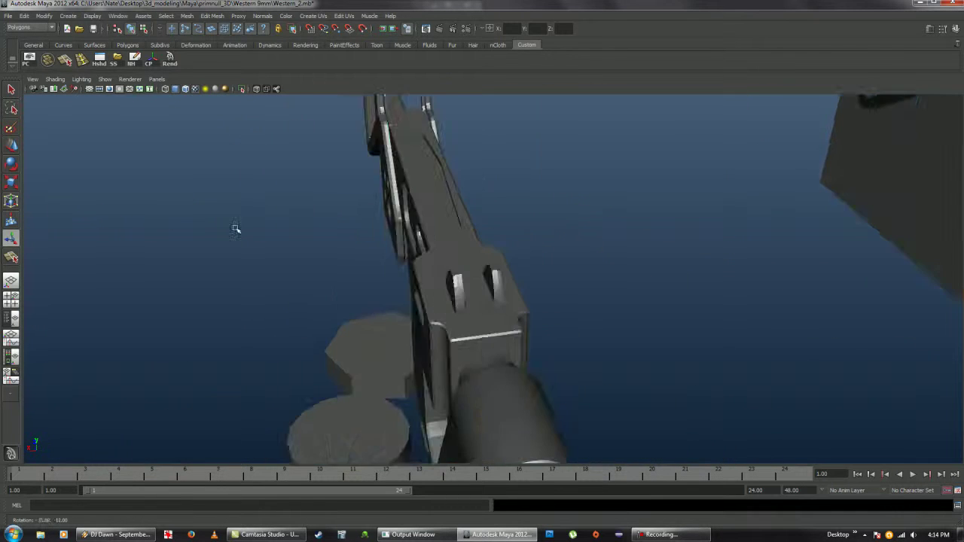
Select the face between the two sight wings and bevel it.
right_click_drag(235, 229, 317, 234, "alt")
key("y")
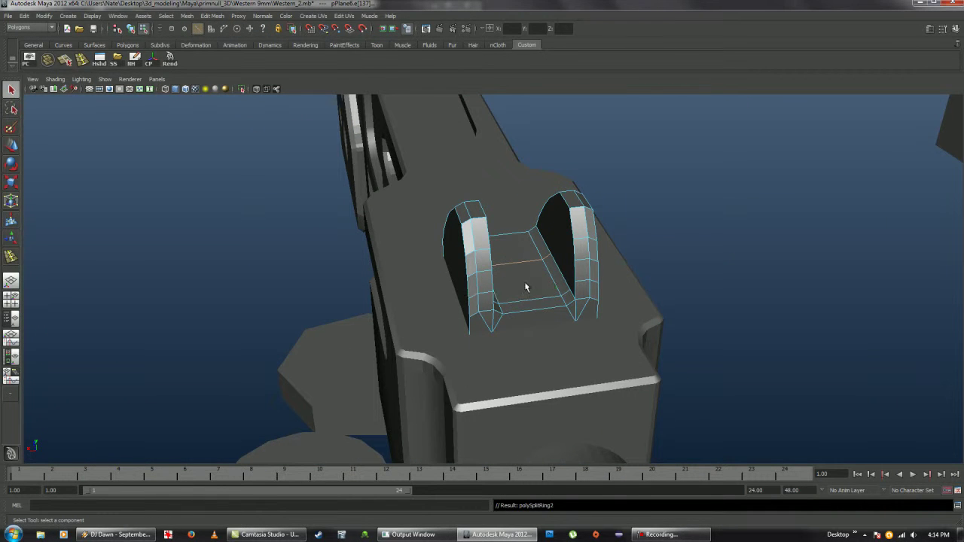
left_click(526, 287)
mouse_move(520, 286)
left_mouse_down("alt")
mouse_move(517, 273)
mouse_move(425, 292)
mouse_move(432, 326)
mouse_move(347, 305)
left_mouse_up("alt")
left_click(213, 15)
left_click(230, 304)
Extrude that face twice and box-select the post's top in the front view.
key("ctrl+e")
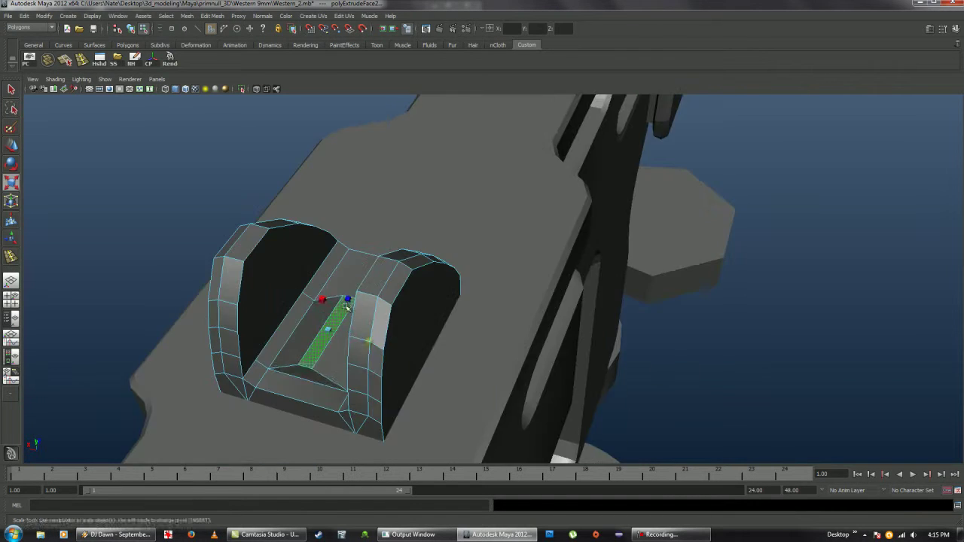
key("ctrl+e")
key("space")
key("space")
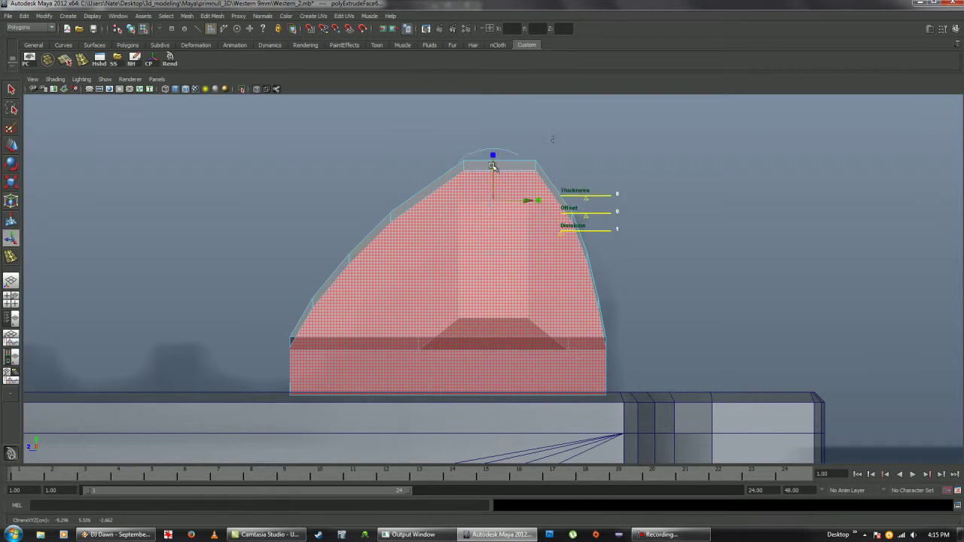
key("q")
left_click_drag(451, 192, 540, 295)
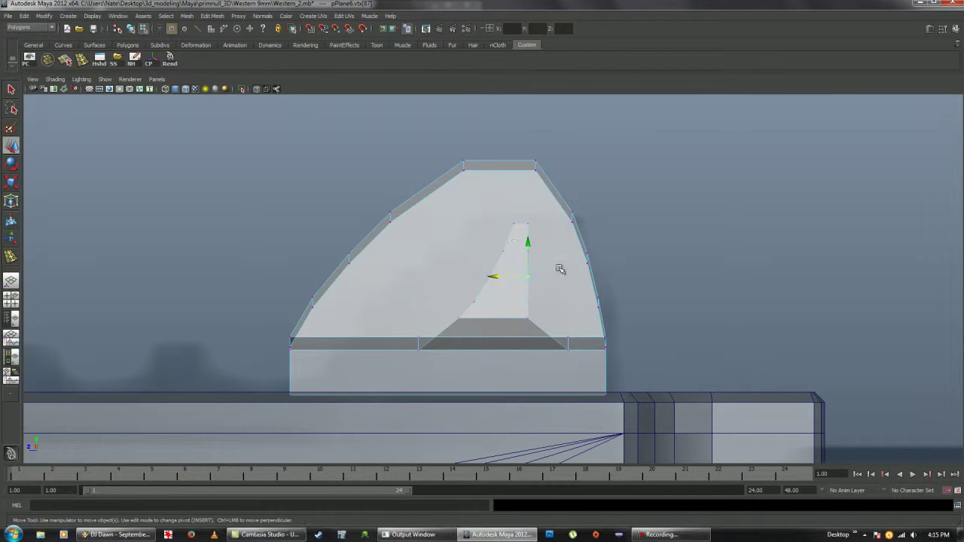
key("space")
key("space")
Select the top edge of the sight's centre post and view the gap between the pillars.
right_click_drag(501, 301, 644, 277, "alt")
key("F10")
left_click(476, 159)
mouse_move(486, 240)
left_mouse_down("alt")
mouse_move(700, 233)
mouse_move(477, 286)
left_mouse_up("alt")
right_click_drag(383, 276, 400, 290)
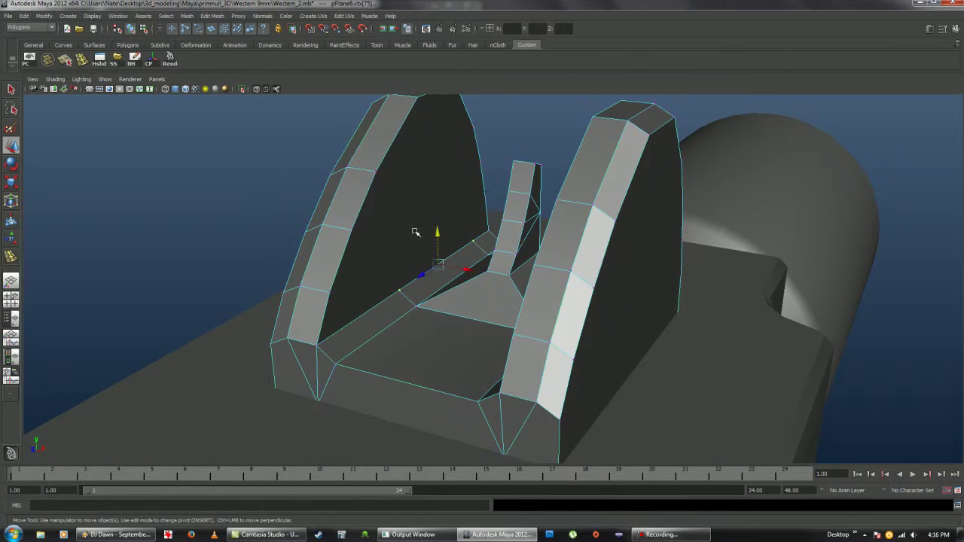
left_click_drag(415, 232, 511, 244, "alt")
mouse_move(512, 291)
left_mouse_down("alt")
mouse_move(452, 256)
mouse_move(472, 261)
mouse_move(470, 226)
left_mouse_up("alt")
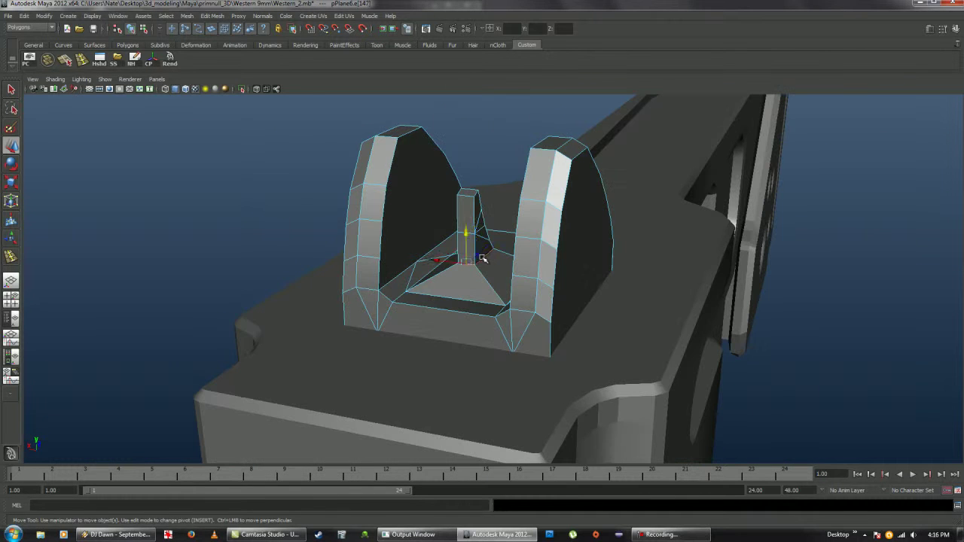
Slice the front sight's faces with Cut Faces Tool and bevel the selected edges twice.
left_click(211, 16)
left_click(297, 312)
left_click(113, 281)
left_click(212, 16)
left_click(303, 306)
left_click(116, 282)
left_click(211, 16)
left_click(303, 305)
left_click(293, 281)
Switch to vertex editing with the Move tool and inspect the sight from several sides.
mouse_move(301, 294)
left_mouse_down("alt")
mouse_move(312, 263)
mouse_move(564, 218)
mouse_move(310, 266)
left_mouse_up("alt")
key("space")
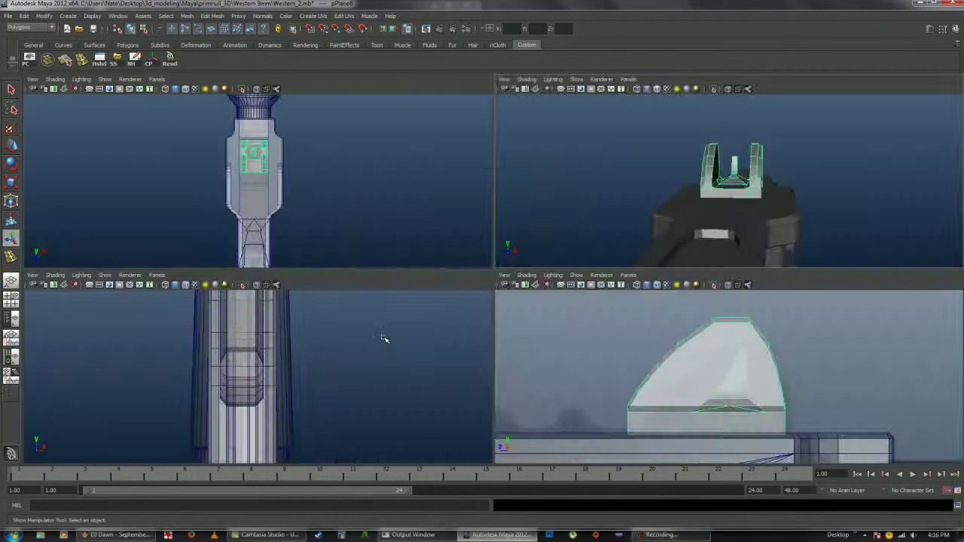
key("space")
right_click_drag(394, 351, 362, 351)
key("w")
key("space")
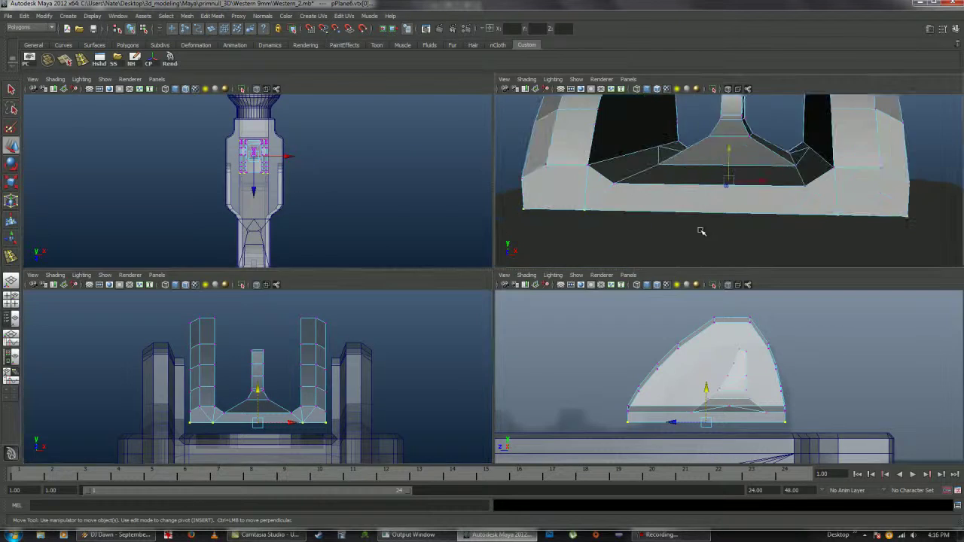
key("space")
left_click_drag(700, 225, 480, 305, "alt")
left_click_drag(494, 247, 474, 272, "alt")
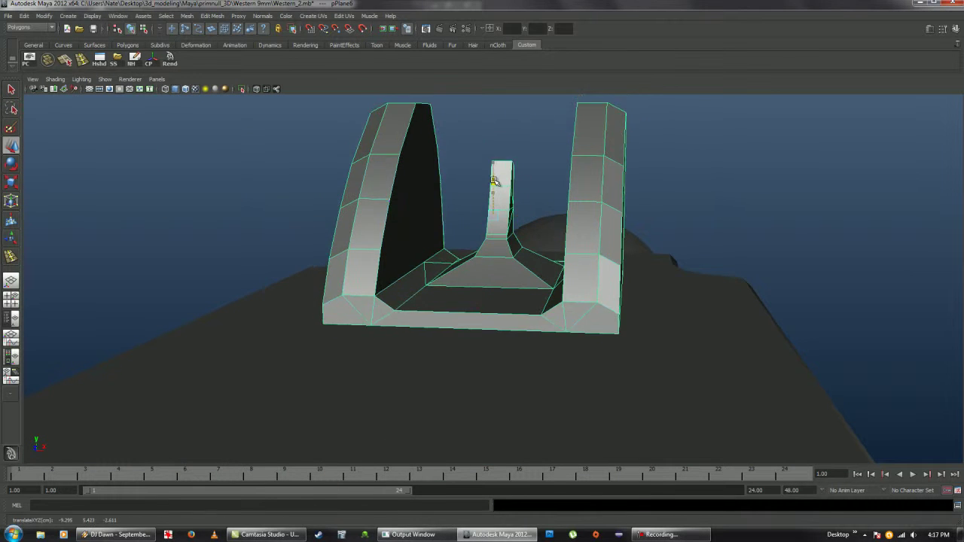
In the front view, move the vertices near the pillar to reshape the sight's profile.
key("space")
key("space")
scroll(451, 256, "up", 2)
left_click_drag(387, 193, 416, 220)
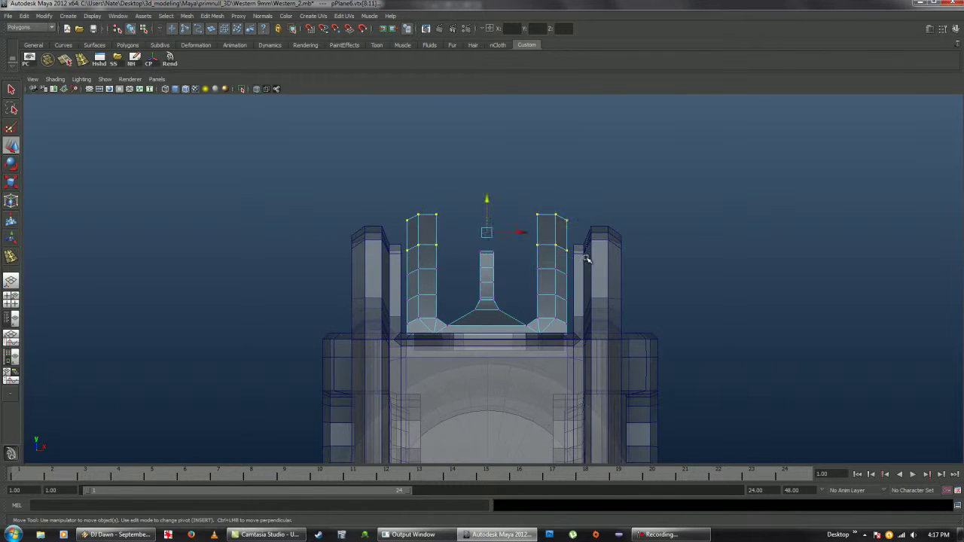
key("space")
key("space")
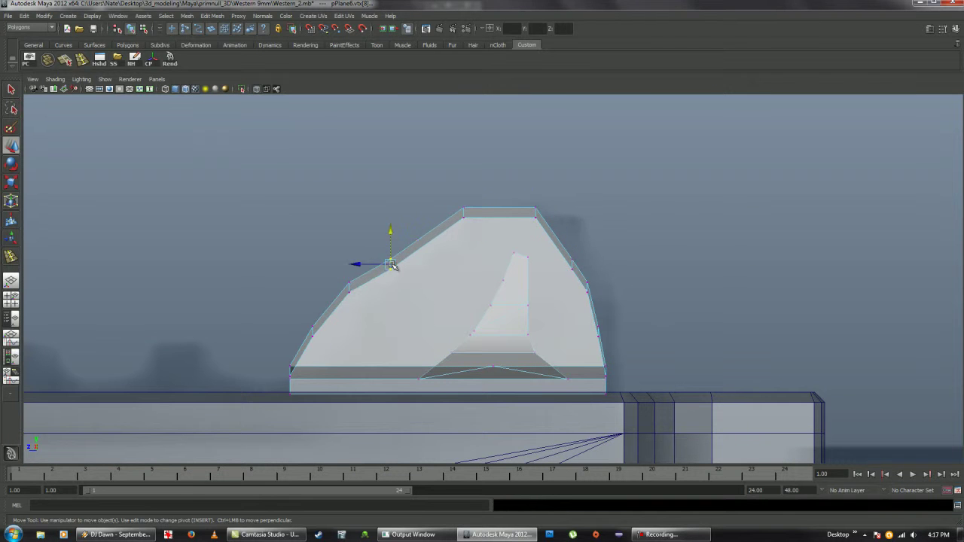
right_click_drag(391, 264, 607, 317, "alt")
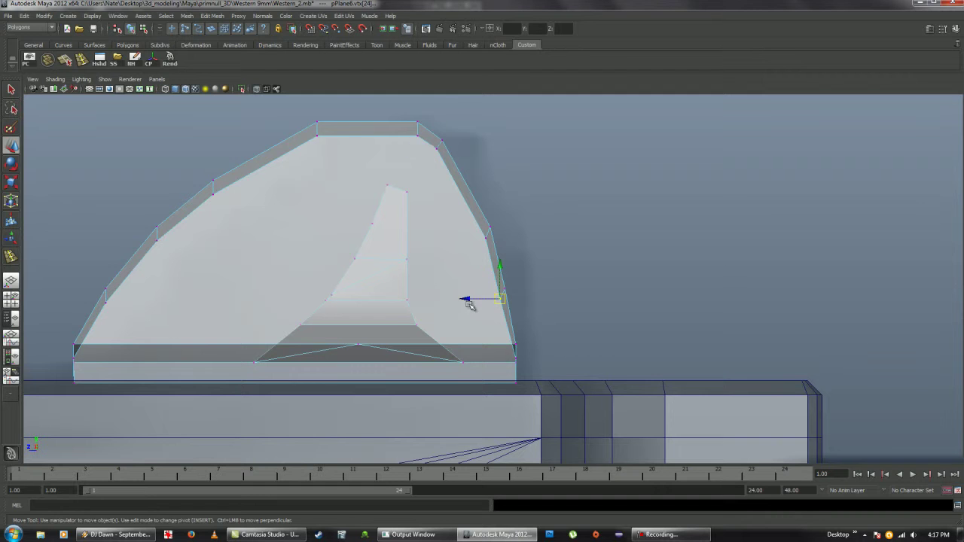
scroll(497, 231, "down", 2)
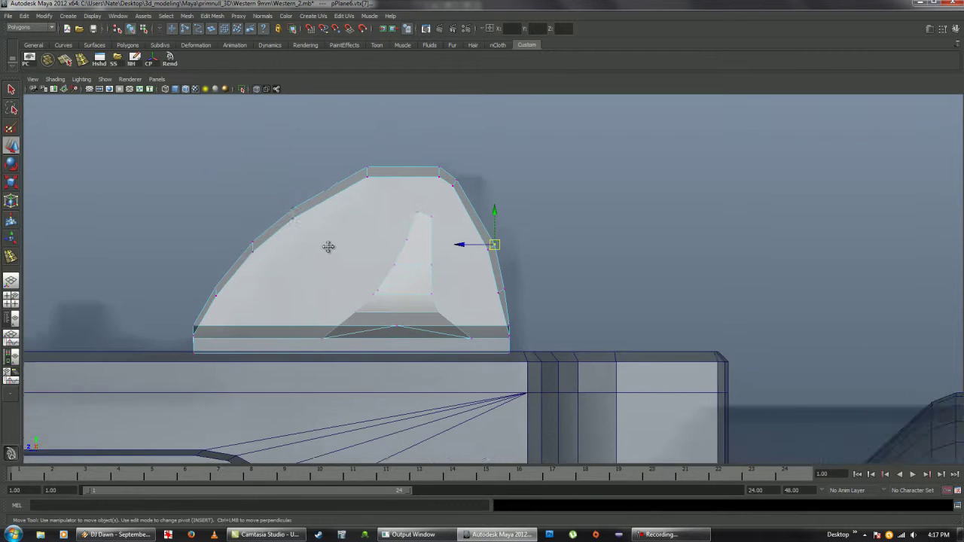
middle_click_drag(327, 248, 417, 248, "alt")
left_click(286, 343)
Select the top vertices of both outer pillars in the front view, then refine the selection.
key("space")
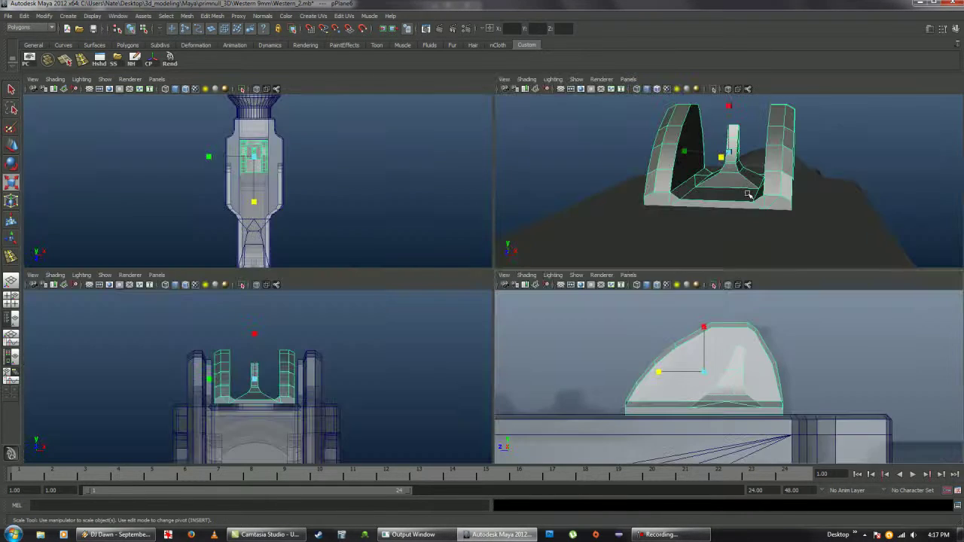
key("space")
mouse_move(523, 275)
left_mouse_down("alt")
mouse_move(621, 300)
mouse_move(527, 301)
mouse_move(482, 286)
mouse_move(469, 331)
left_mouse_up("alt")
key("r")
key("w")
left_click_drag(334, 226, 663, 263)
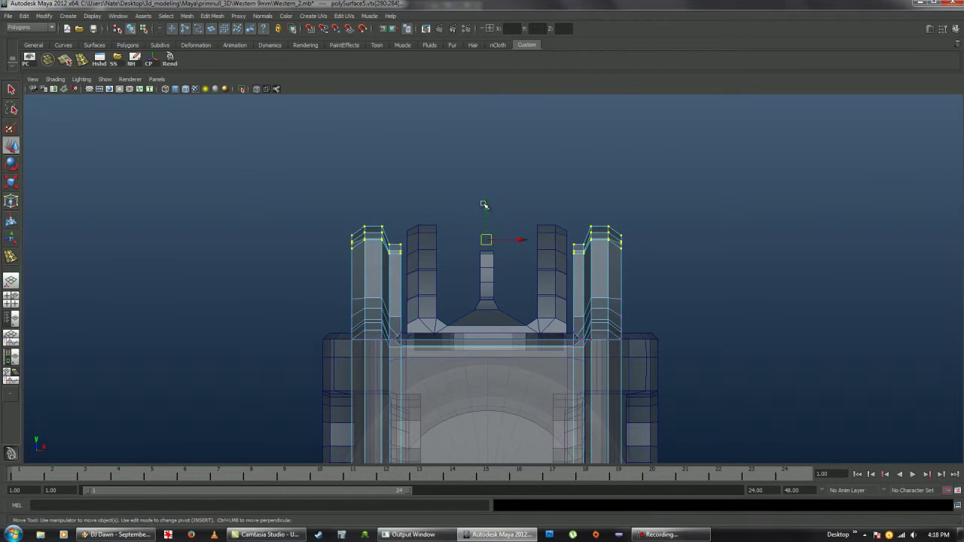
left_click(426, 274)
scroll(392, 224, "up", 3)
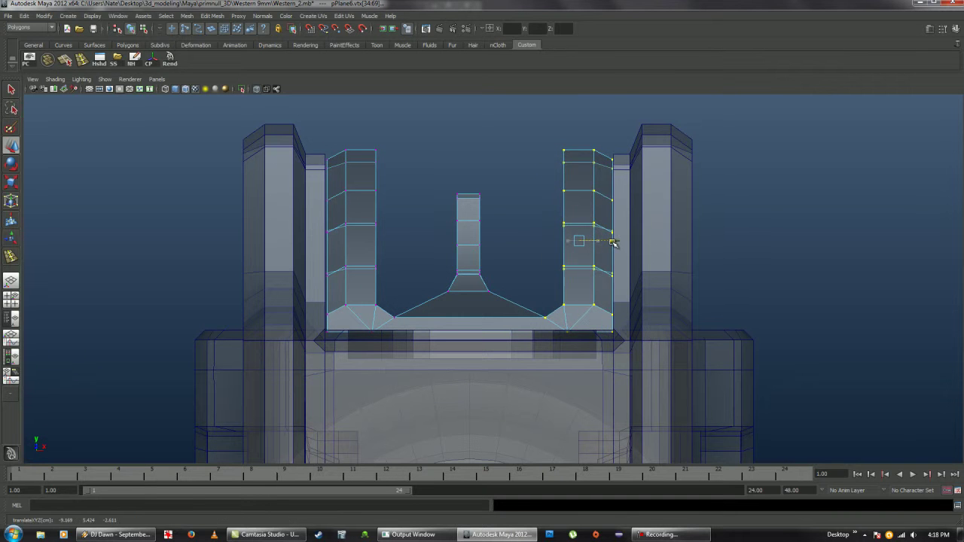
left_click(461, 279)
scroll(460, 281, "up", 3)
scroll(458, 284, "up", 2)
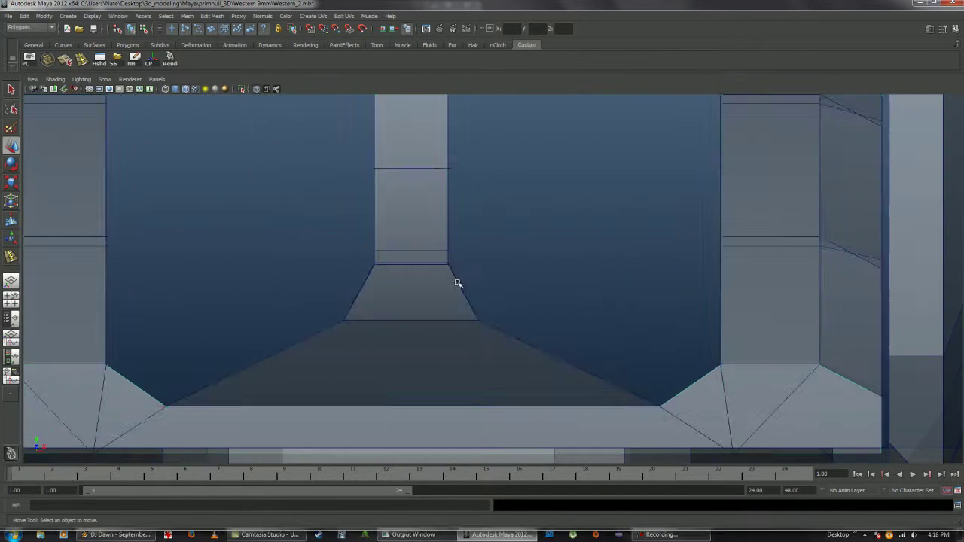
scroll(457, 284, "down", 5)
scroll(577, 214, "down", 3)
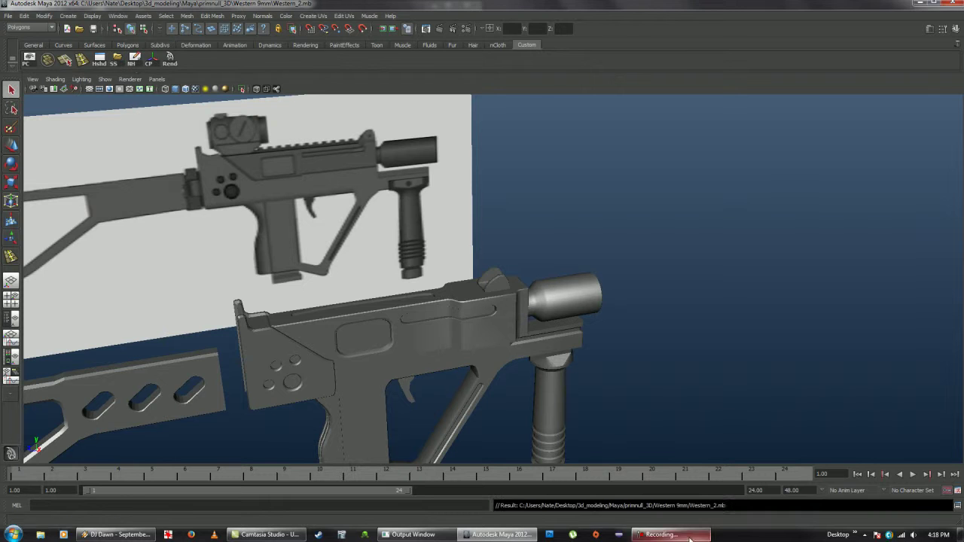
Delete the middle cylinder's end caps and frame the remaining outline.
mouse_move(467, 352)
left_mouse_down("alt")
mouse_move(667, 327)
mouse_move(707, 386)
mouse_move(629, 302)
left_mouse_up("alt")
left_click(370, 405)
middle_click_drag(452, 391, 534, 339, "alt")
left_click_drag(378, 284, 592, 444)
key("Delete")
key("space")
key("space")
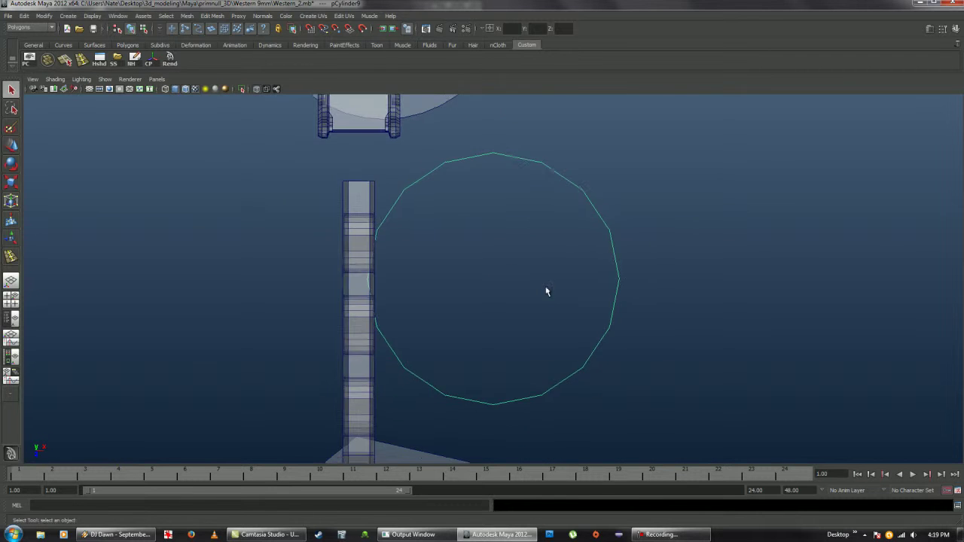
key("w")
key("f")
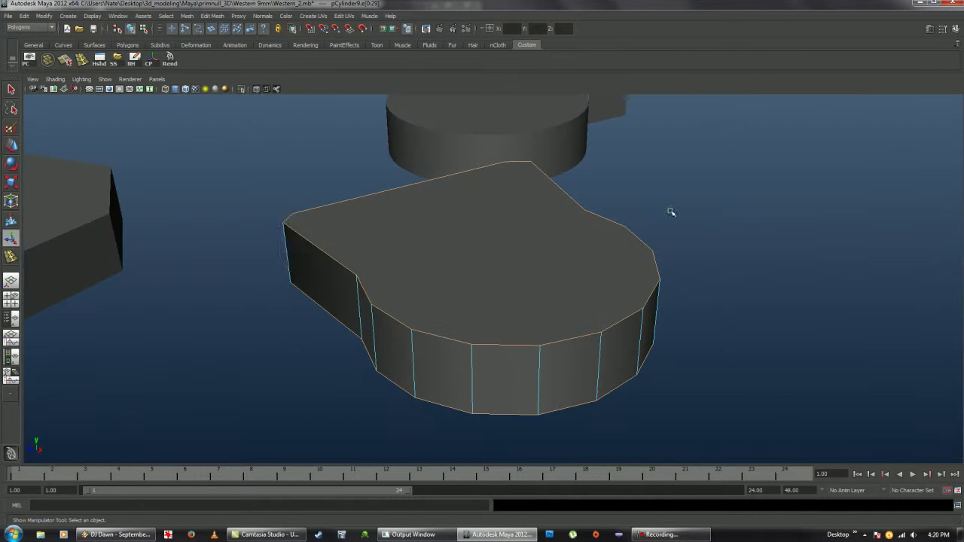
Bevel the teardrop piece and move its left-end vertices to straighten that edge.
left_click(213, 16)
left_click(300, 305)
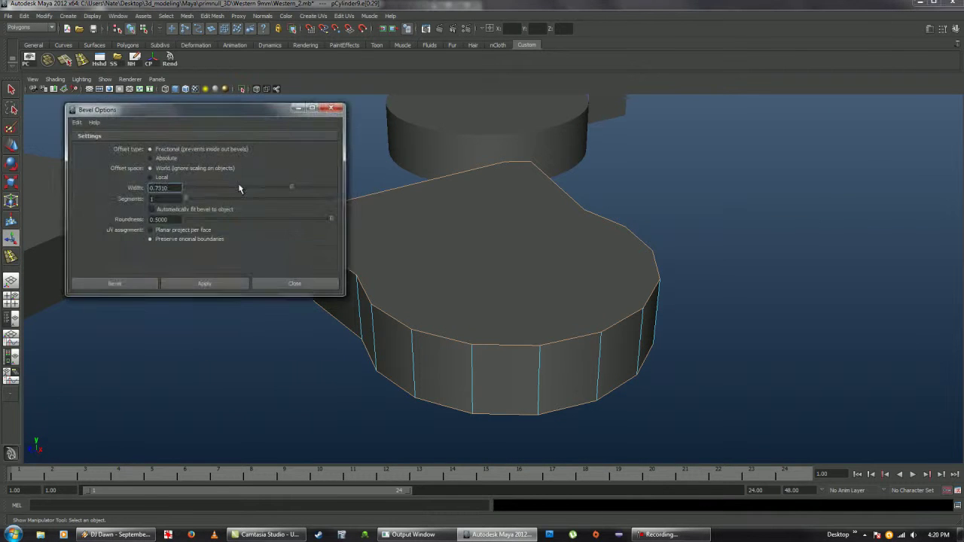
left_click(341, 279)
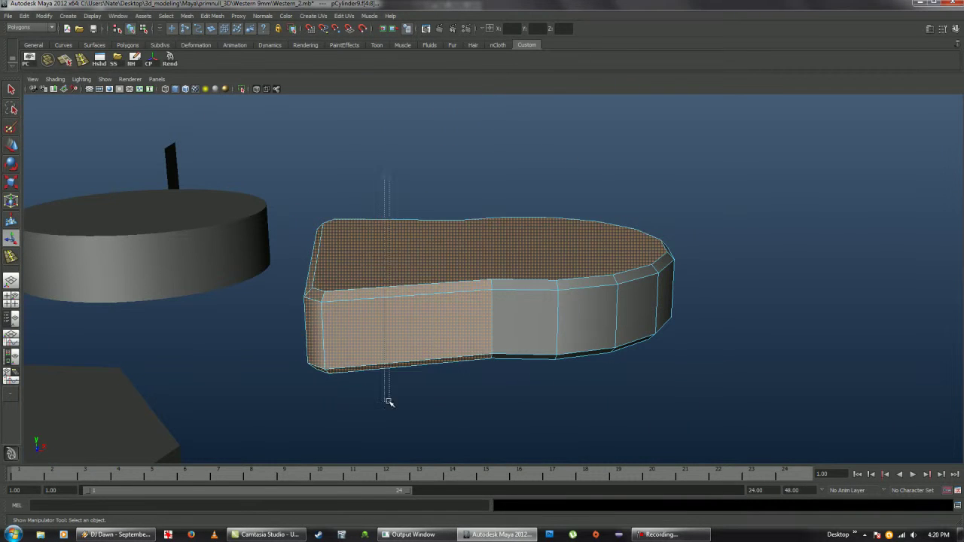
left_click_drag(305, 211, 393, 424)
right_click_drag(392, 423, 361, 370, "shift")
left_click_drag(290, 365, 595, 396, "alt")
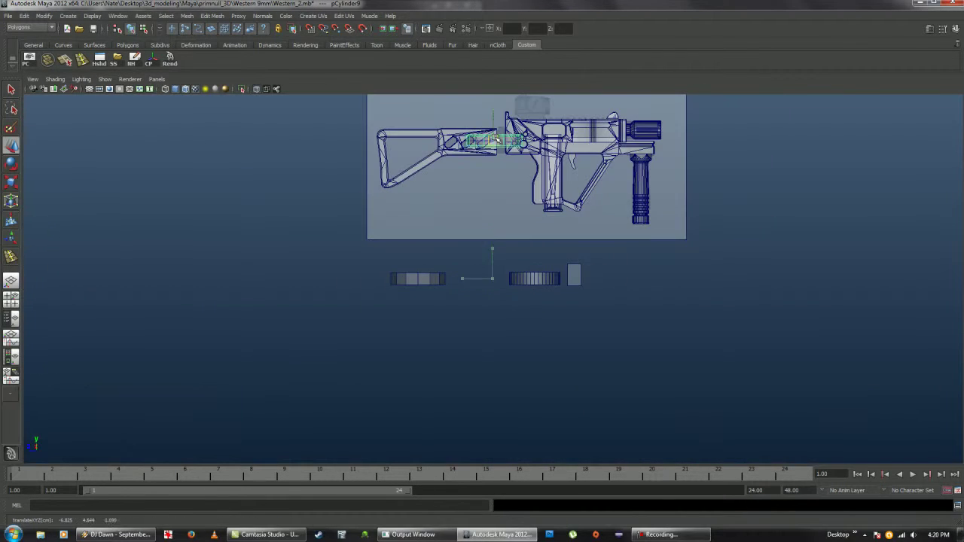
Scale the small cylinder to stretch it vertically.
key("f")
key("r")
scroll(482, 279, "down", 3)
scroll(525, 263, "up", 2)
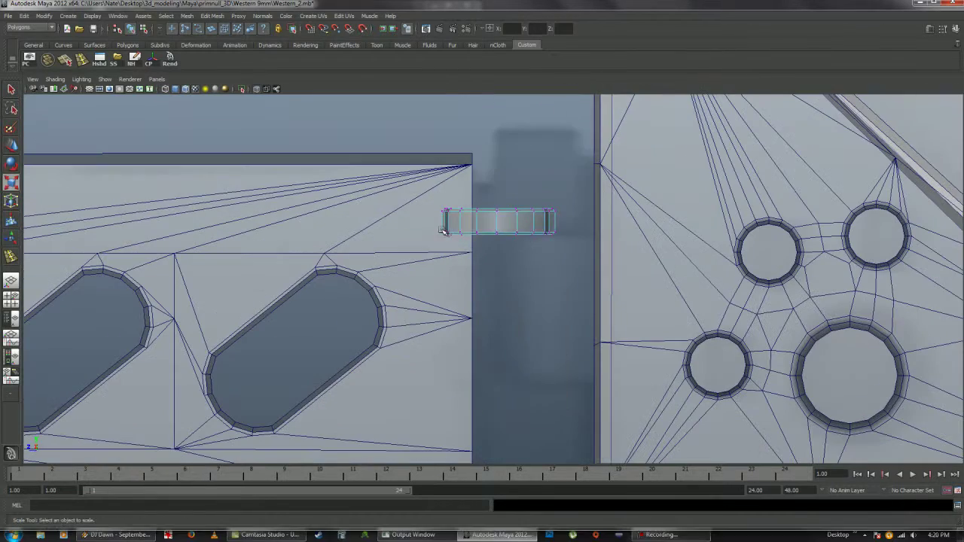
left_click_drag(495, 211, 469, 248)
Slide the perforated stock plate to the right toward the receiver.
left_click(459, 249)
key("w")
scroll(469, 256, "down", 3)
scroll(495, 263, "down", 1)
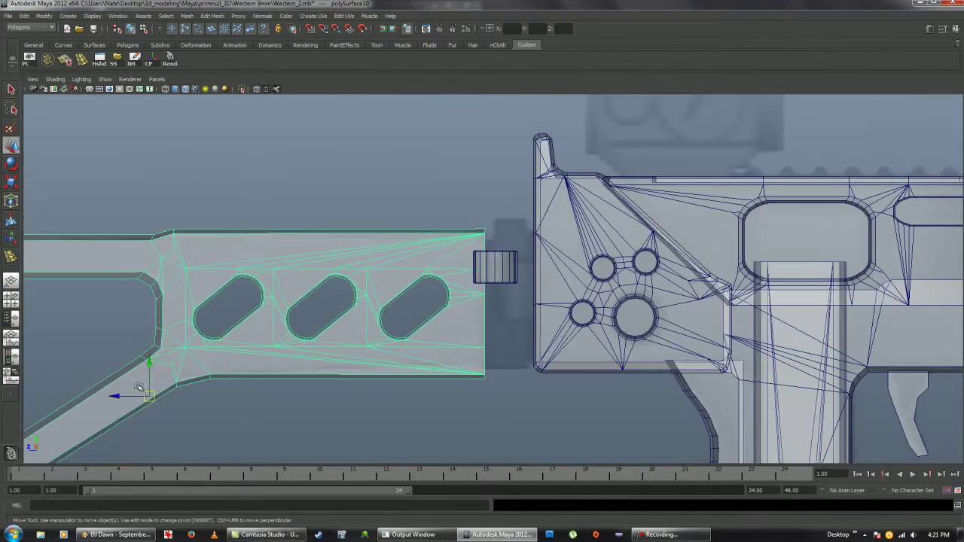
left_click_drag(138, 386, 167, 399)
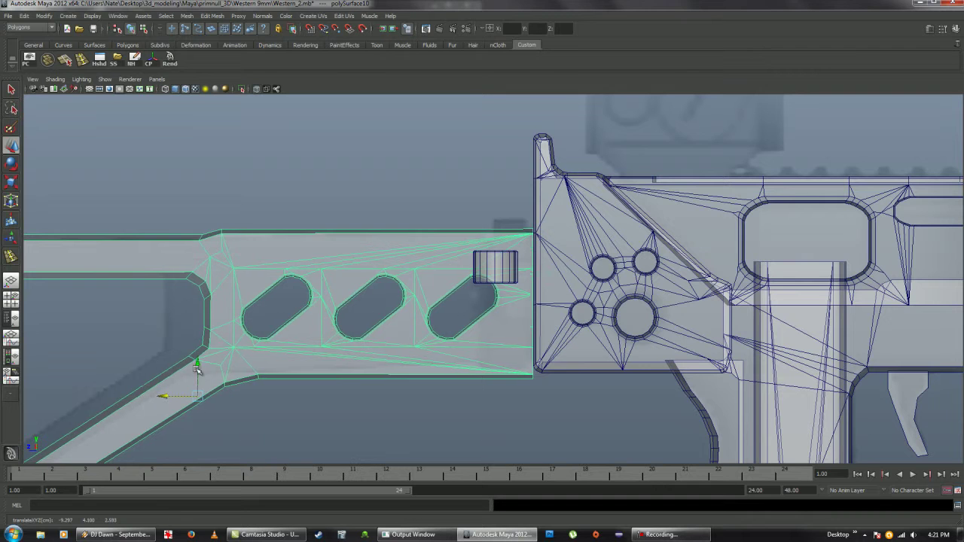
left_click_drag(196, 367, 196, 331)
Select the small cylinder's top vertices and move them up and right.
left_click(495, 269)
key("f")
left_click_drag(378, 209, 493, 164)
scroll(493, 337, "down", 5)
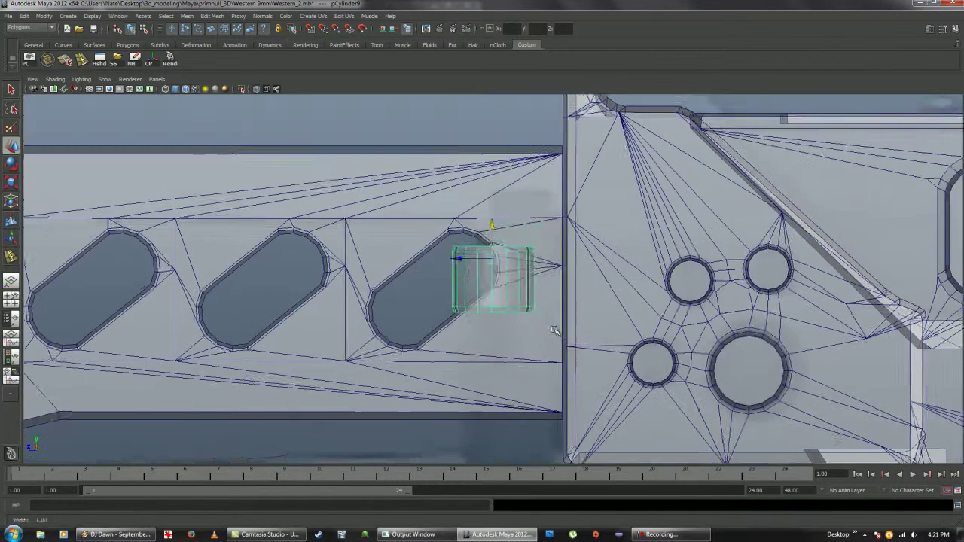
left_click_drag(482, 279, 538, 219)
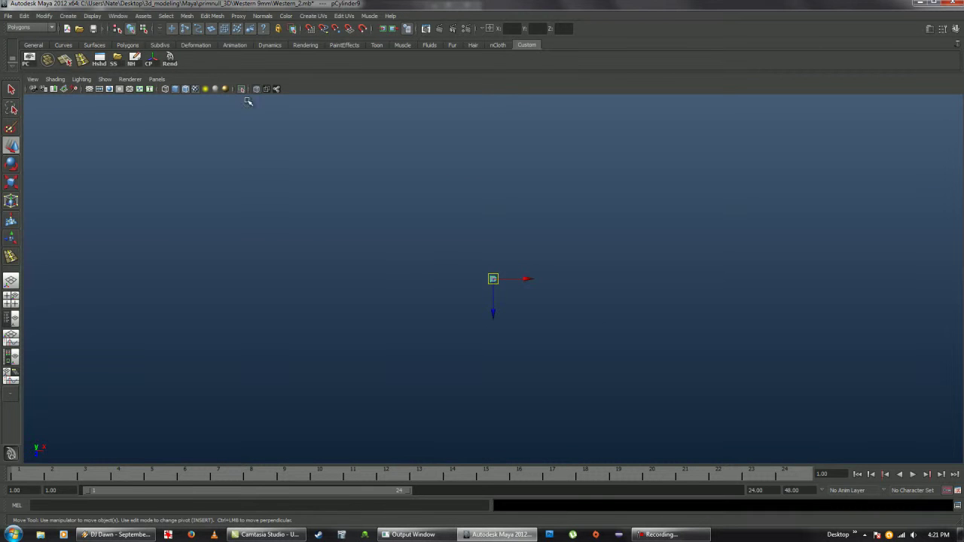
Rotate the half-disc lever about 45 degrees and move its tip vertices up and left.
key("space")
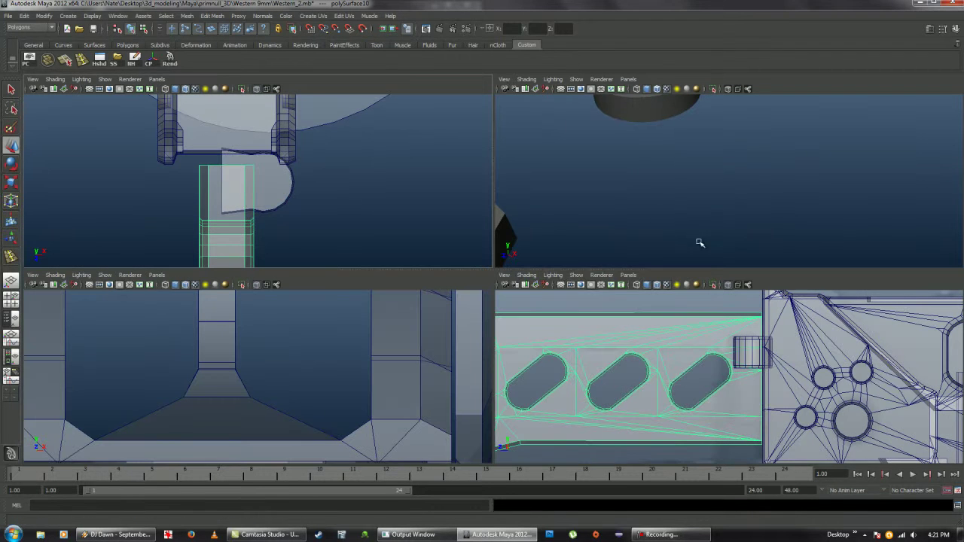
left_click(646, 347)
key("space")
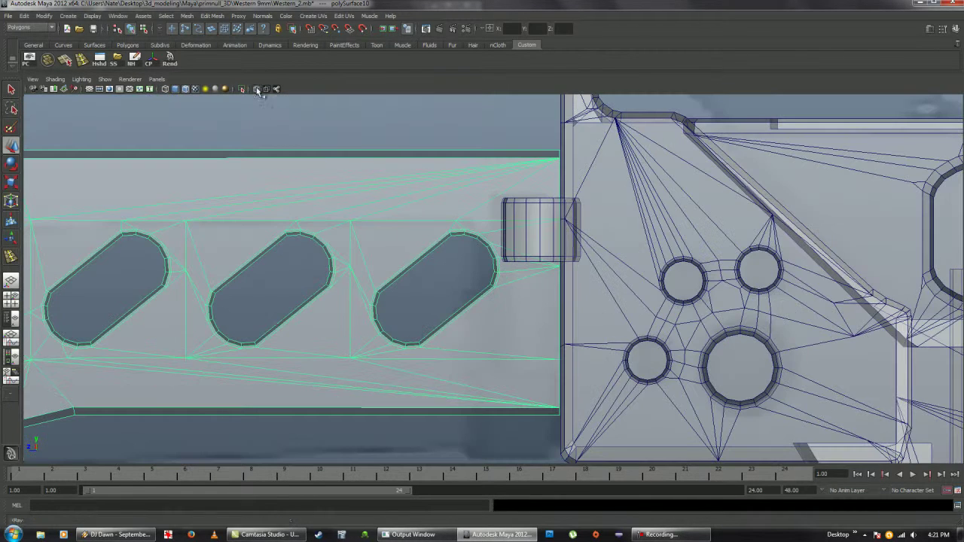
key("w")
key("a")
key("space")
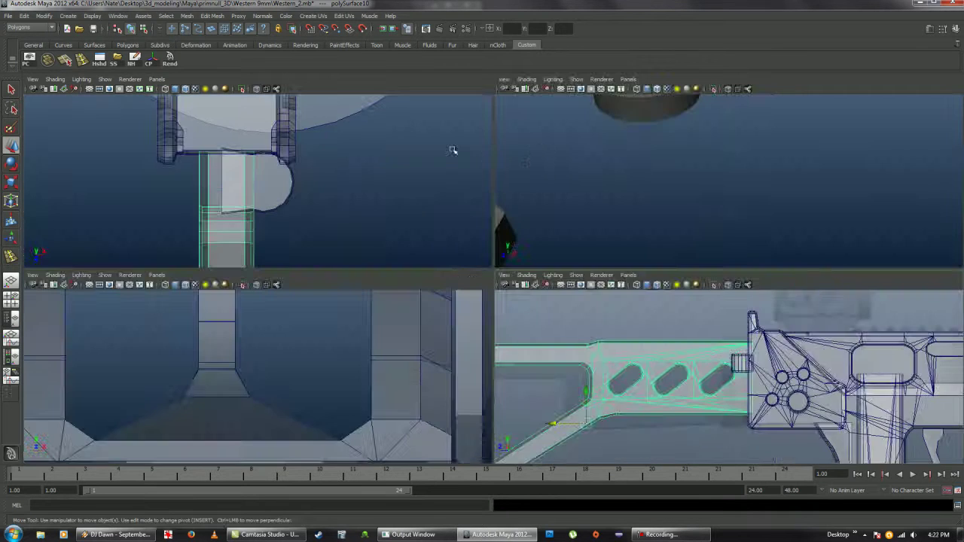
key("space")
left_click(419, 266)
mouse_move(454, 259)
right_mouse_down("alt")
mouse_move(387, 254)
mouse_move(536, 280)
right_mouse_up("alt")
key("f")
key("e")
mouse_move(490, 316)
left_mouse_down()
mouse_move(441, 338)
mouse_move(484, 301)
mouse_move(517, 335)
left_mouse_up()
left_click_drag(451, 234, 428, 201)
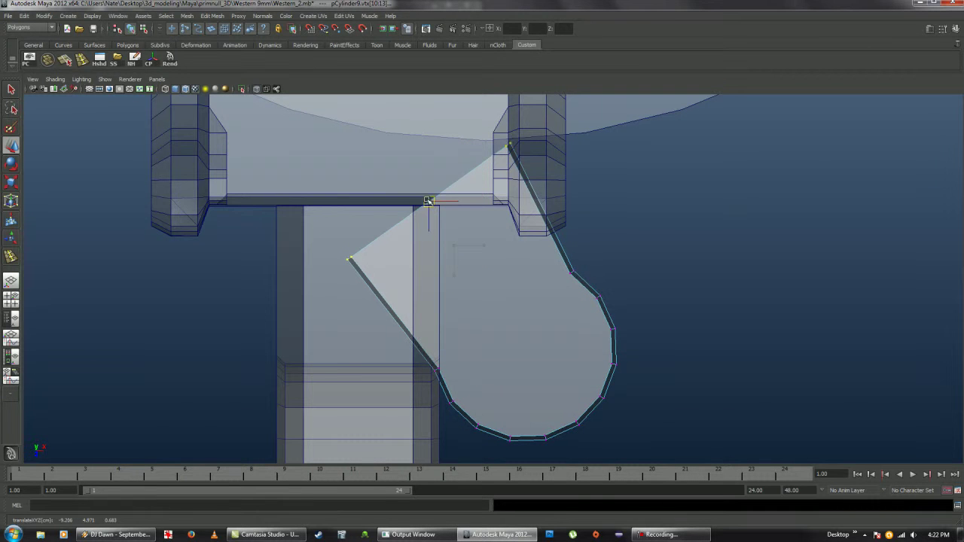
Move the cylinder piece up and left in the side view.
key("space")
key("space")
left_click_drag(596, 264, 326, 287, "alt")
key("space")
key("space")
key("ctrl+z")
left_click_drag(519, 339, 491, 299)
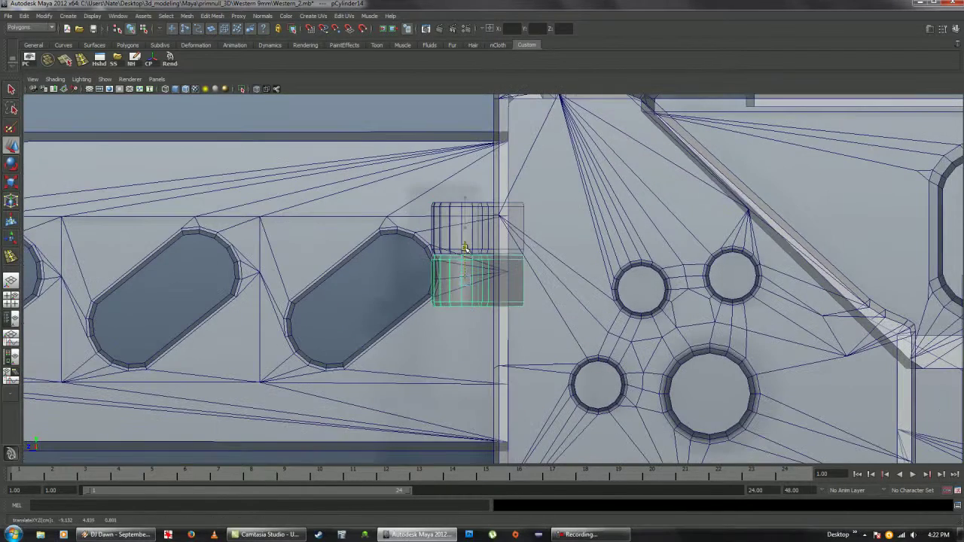
In the isolated top view, select the vertices of the lever's rounded end.
key("space")
left_click(243, 91)
right_click_drag(248, 170, 215, 170)
left_click_drag(218, 159, 326, 248)
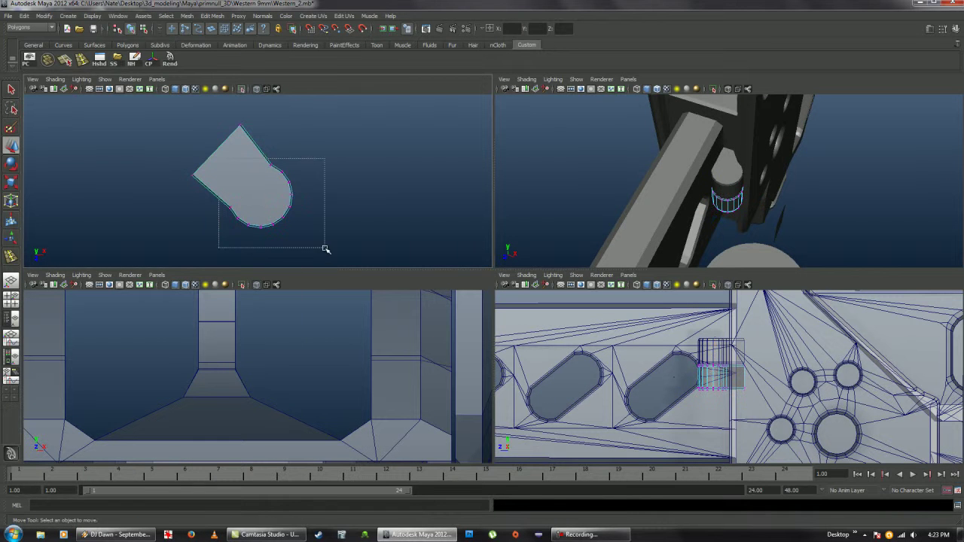
left_click(242, 90)
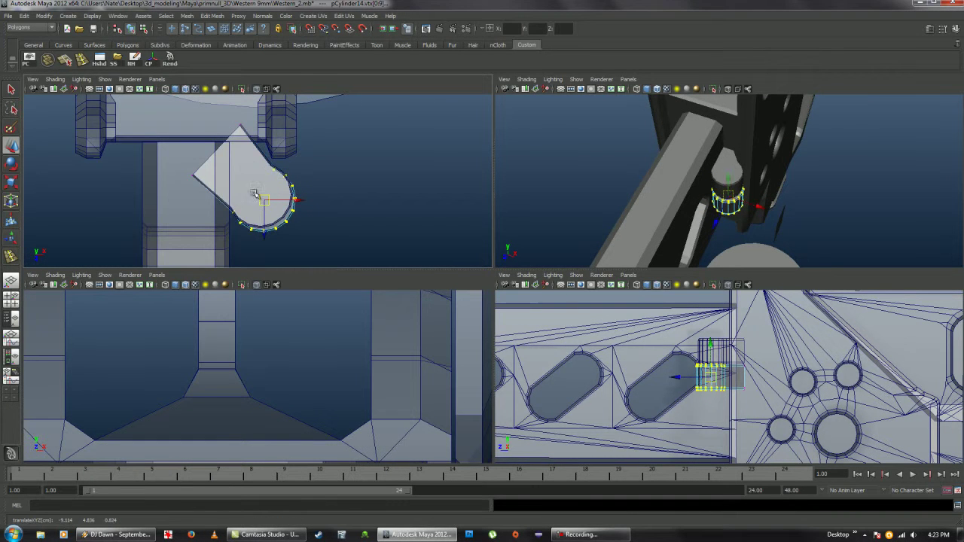
key("space")
key("F8")
key("space")
key("space")
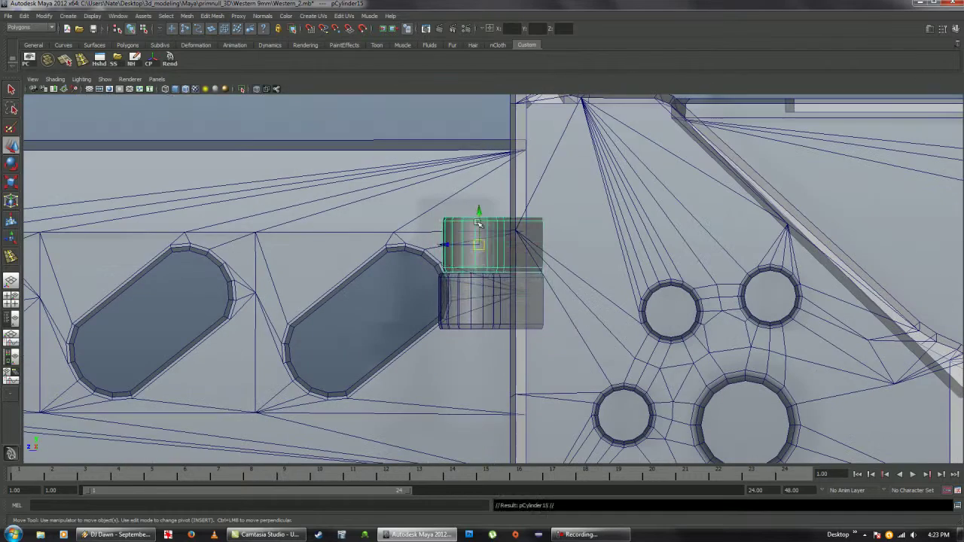
Select the top vertices of the hinge cylinder stack in the front view and inspect it.
scroll(487, 326, "up", 3)
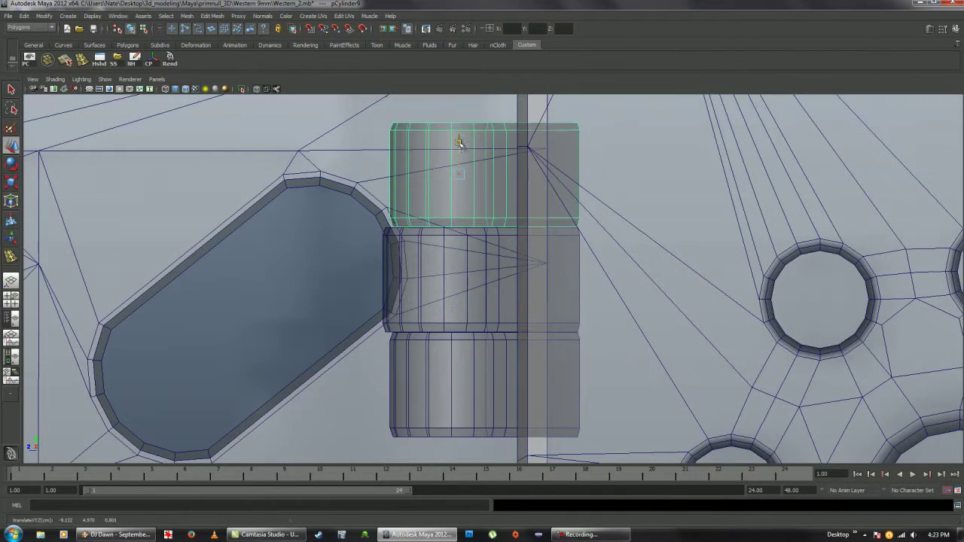
key("space")
key("space")
mouse_move(587, 217)
left_mouse_down("alt")
mouse_move(560, 396)
mouse_move(461, 318)
left_mouse_up("alt")
key("space")
key("space")
scroll(474, 193, "down", 2)
left_click_drag(433, 192, 569, 218)
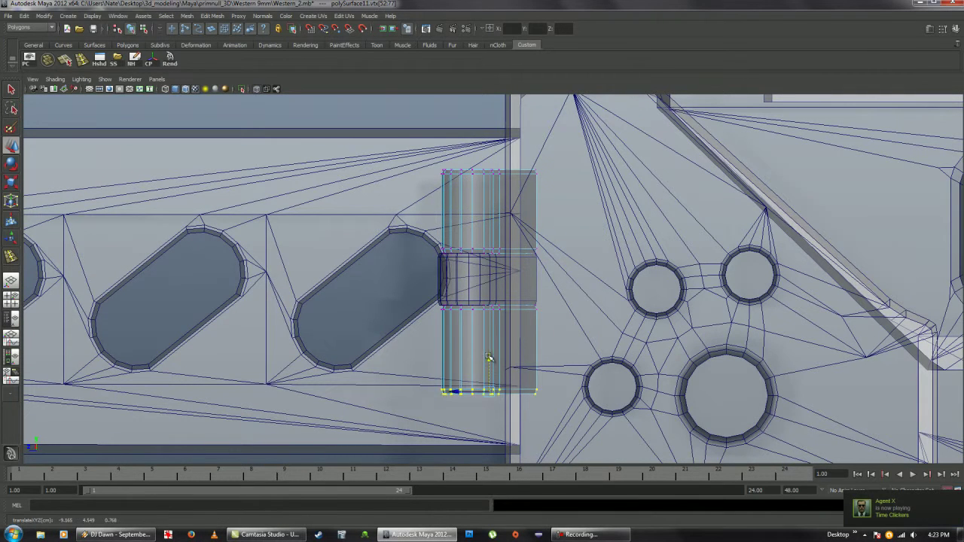
right_click_drag(487, 359, 482, 332)
key("space")
key("space")
right_click_drag(424, 183, 421, 333)
mouse_move(422, 333)
left_mouse_down("alt")
mouse_move(526, 401)
mouse_move(553, 314)
left_mouse_up("alt")
Slide the stock along its length in the front view and view the whole gun.
left_click(468, 316)
mouse_move(467, 317)
left_mouse_down("alt")
mouse_move(497, 296)
mouse_move(491, 302)
left_mouse_up("alt")
key("w")
key("space")
key("space")
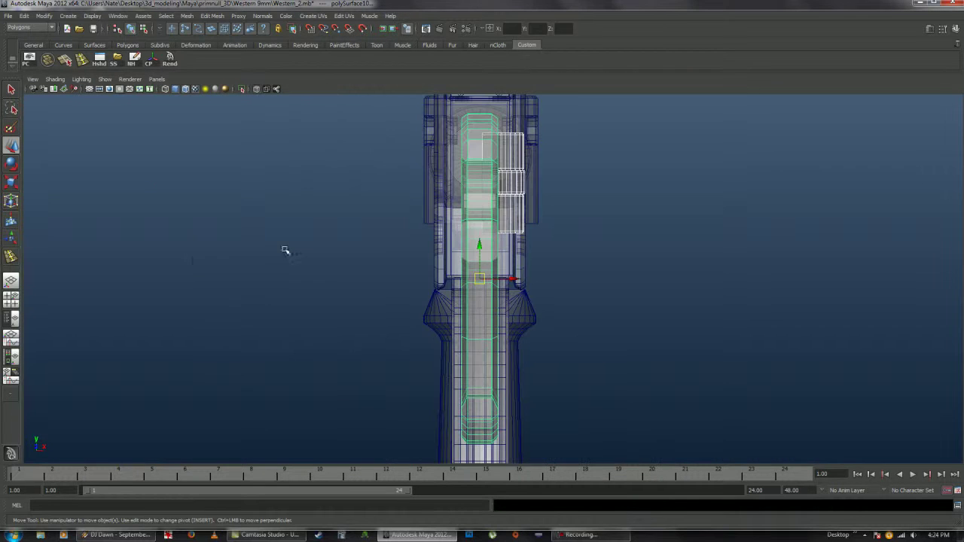
key("w")
mouse_move(531, 299)
left_mouse_down()
mouse_move(555, 301)
mouse_move(542, 301)
mouse_move(519, 185)
mouse_move(452, 226)
left_mouse_up()
key("space")
key("space")
mouse_move(452, 226)
right_mouse_down("alt")
mouse_move(342, 325)
mouse_move(383, 314)
right_mouse_up("alt")
mouse_move(383, 314)
left_mouse_down("alt")
mouse_move(478, 394)
mouse_move(316, 351)
mouse_move(497, 309)
mouse_move(589, 358)
left_mouse_up("alt")
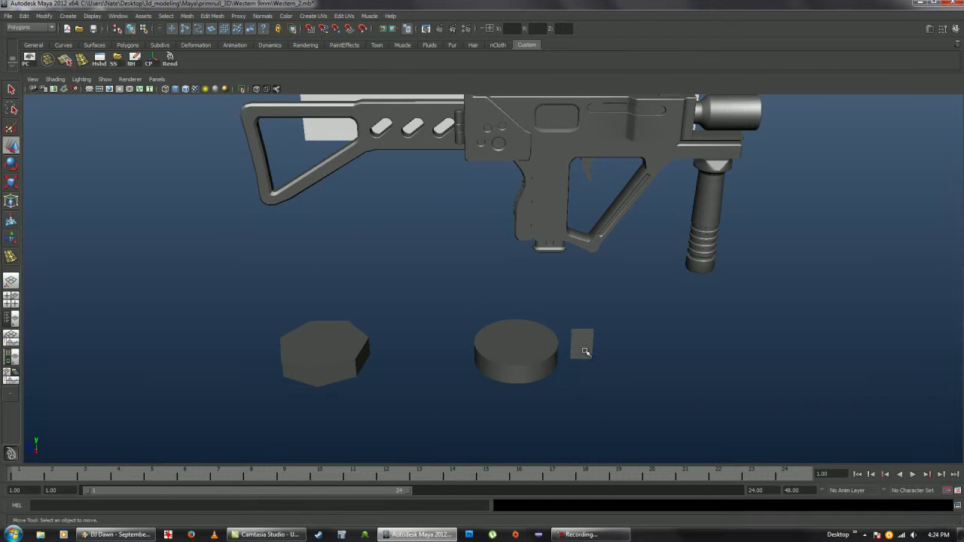
key("ctrl+z")
key("ctrl+z")
key("ctrl+z")
key("ctrl+z")
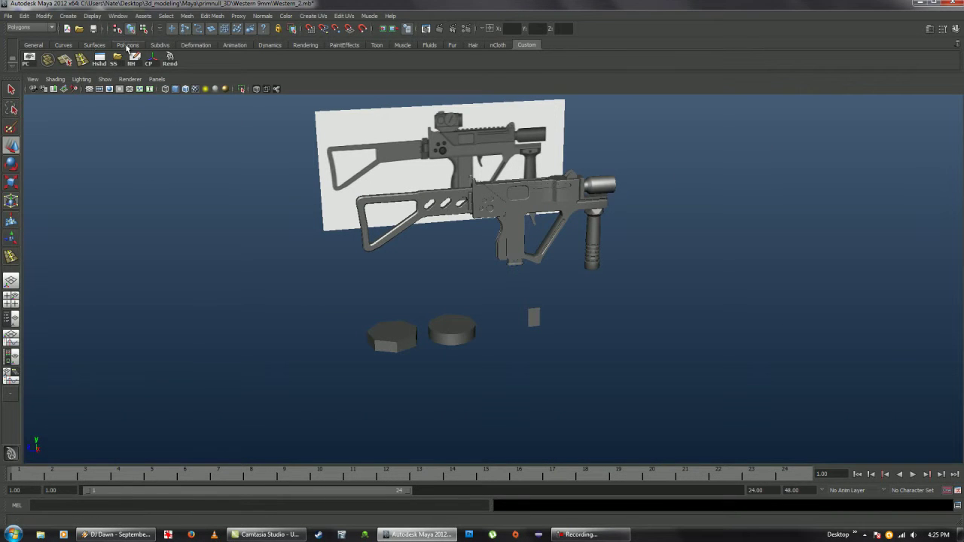
Draw a new box below the gun and bevel its edges twice.
mouse_move(586, 357)
left_mouse_down()
mouse_move(542, 395)
mouse_move(684, 333)
mouse_move(632, 318)
left_mouse_up()
key("w")
left_click(211, 15)
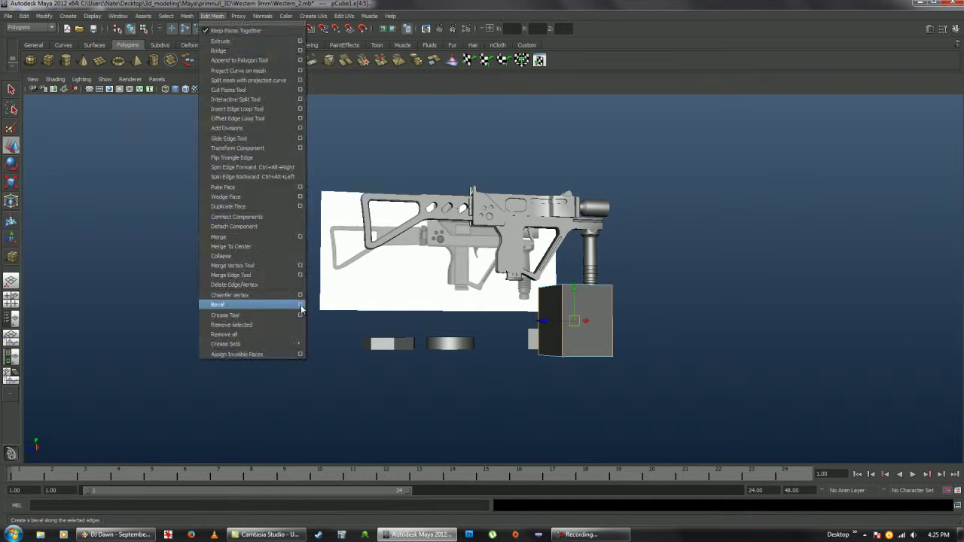
left_click(298, 303)
left_click(121, 283)
left_click(211, 15)
left_click(298, 304)
left_click(113, 283)
Squash the box flat vertically and shrink its extruded top face to leave an inset border.
key("space")
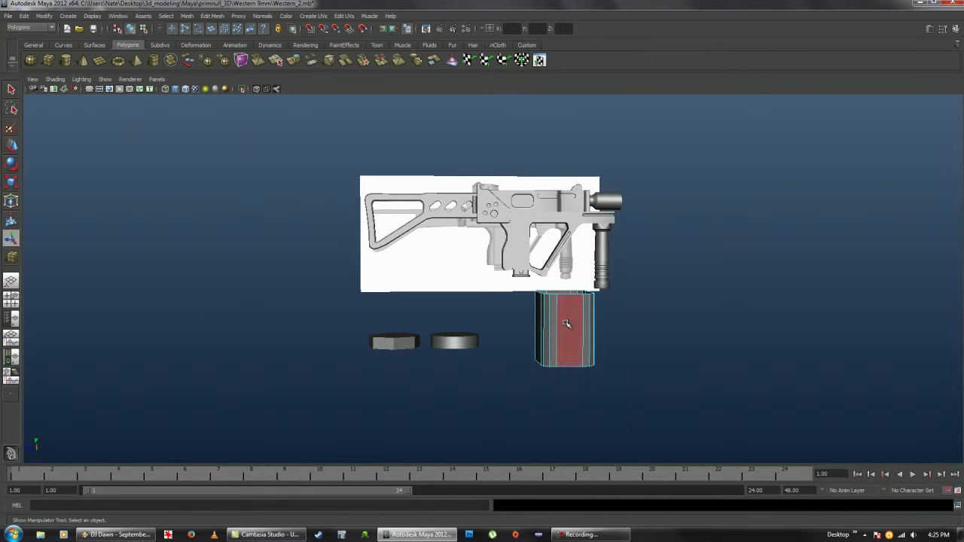
key("space")
key("space")
key("r")
mouse_move(492, 232)
left_mouse_down()
mouse_move(493, 279)
mouse_move(578, 277)
mouse_move(398, 269)
left_mouse_up()
key("space")
key("r")
left_click_drag(485, 288, 452, 279)
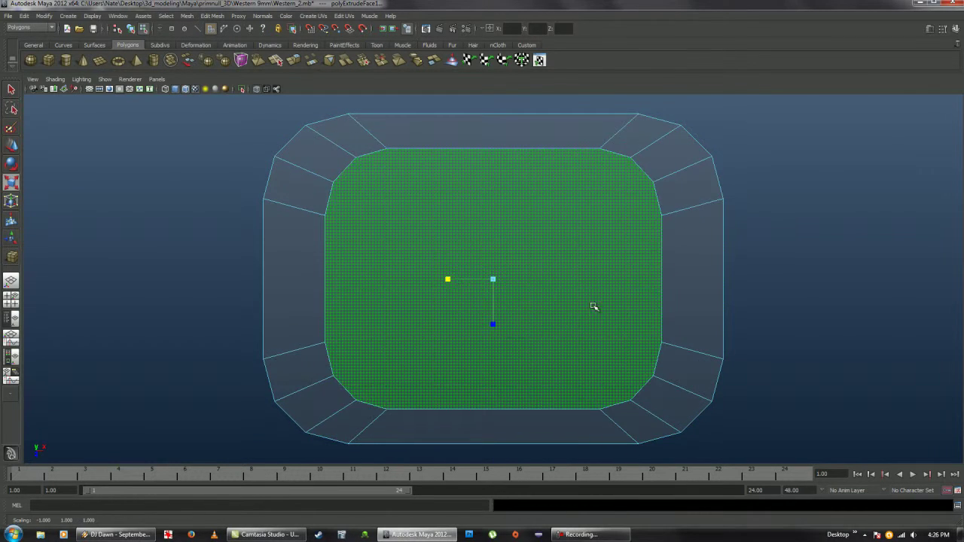
Extrude the inner face again, then delete it to open the ring's hole.
key("space")
key("space")
key("g")
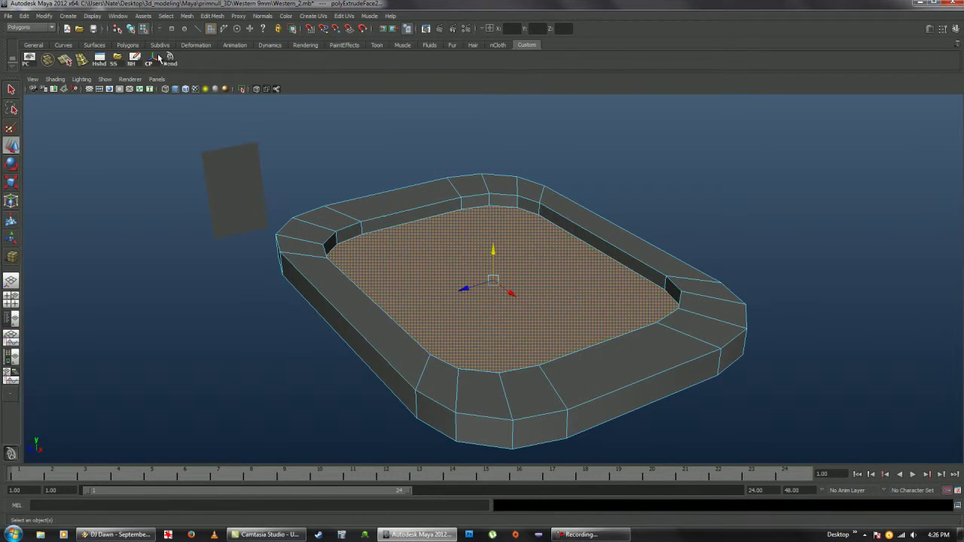
key("q")
left_click(422, 285)
key("Delete")
Extrude a flat tab outward from one outer side face of the ring.
key("F11")
mouse_move(332, 200)
left_mouse_down("alt")
mouse_move(366, 308)
mouse_move(358, 320)
left_mouse_up("alt")
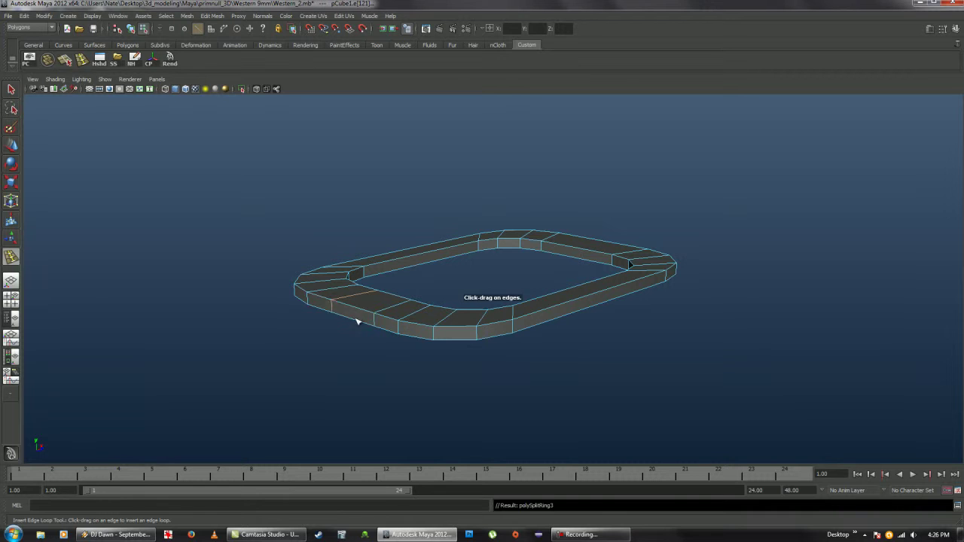
key("ctrl+e")
key("q")
right_click_drag(380, 340, 376, 282)
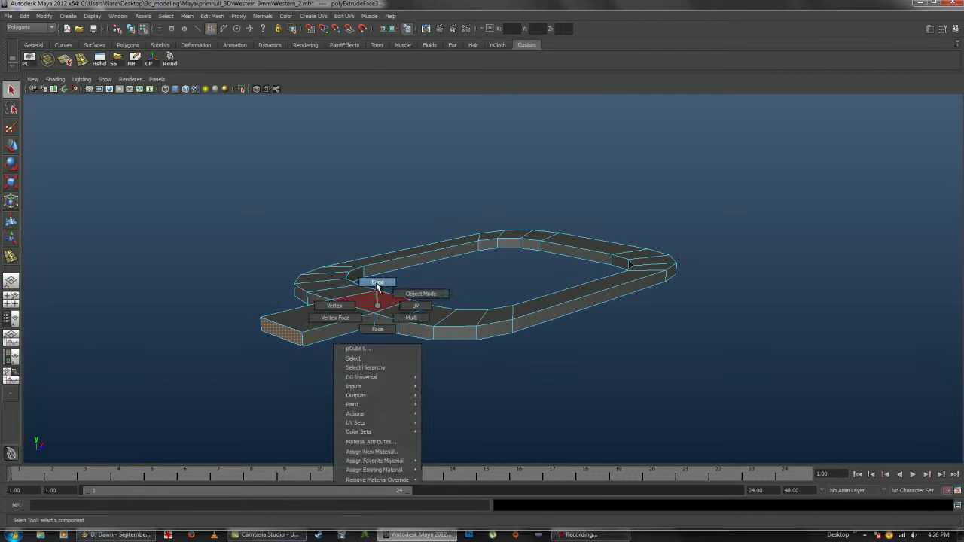
left_click_drag(366, 269, 309, 316, "alt")
right_click(395, 242)
left_click_drag(395, 243, 309, 303, "alt")
key("space")
key("space")
key("space")
mouse_move(533, 226)
left_mouse_down("alt")
mouse_move(511, 283)
mouse_move(506, 232)
mouse_move(383, 269)
left_mouse_up("alt")
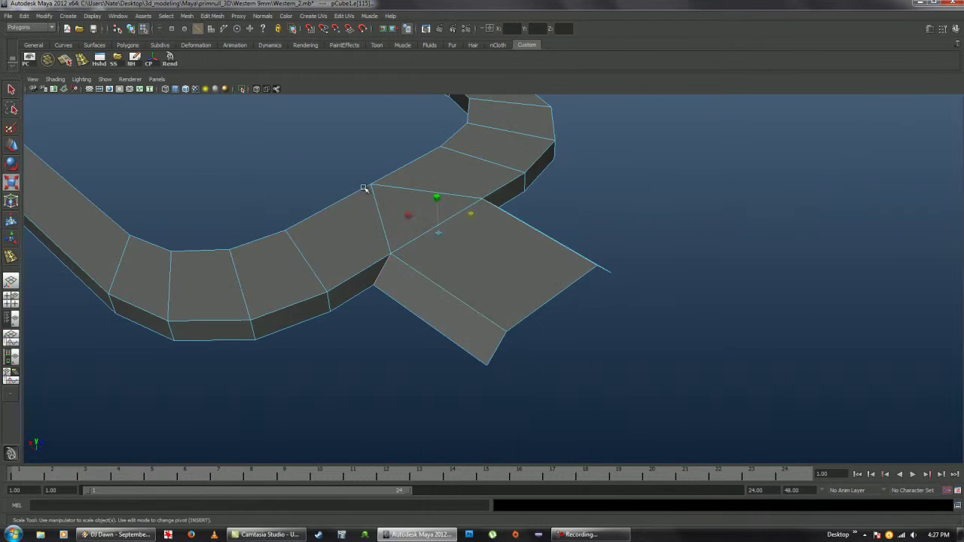
left_click_drag(491, 295, 212, 92, "alt")
Bevel the ring's edges, reapplying with a wider 0.2966 bevel width.
key("f")
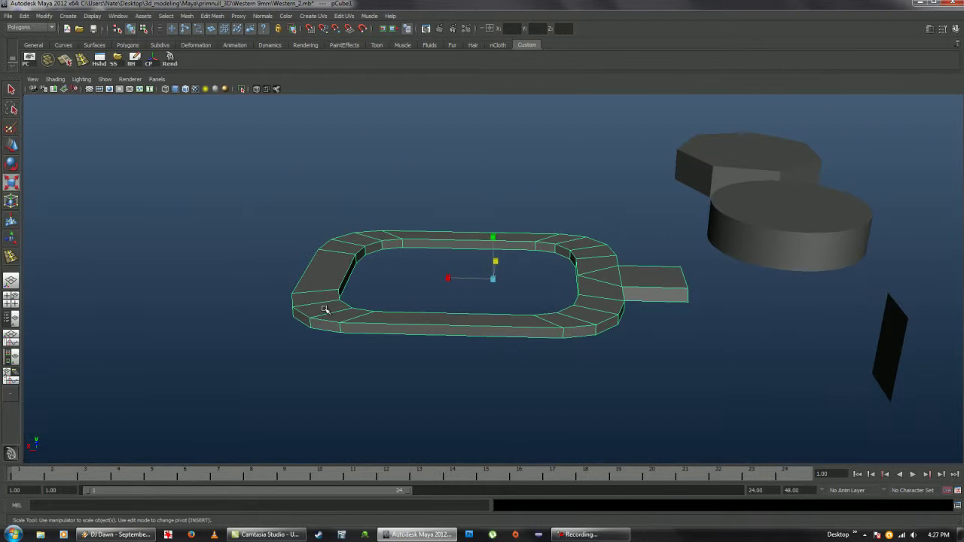
left_click(354, 326)
scroll(354, 325, "up", 3)
left_click(211, 15)
left_click(301, 332)
left_click(114, 284)
left_click(211, 16)
left_click(301, 306)
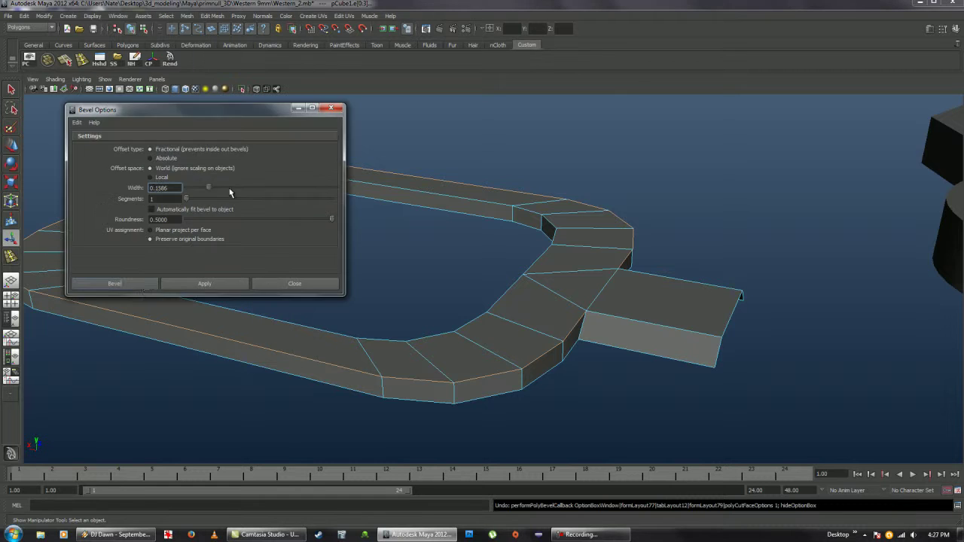
left_click(114, 283)
key("g")
left_click_drag(555, 336, 347, 232, "alt")
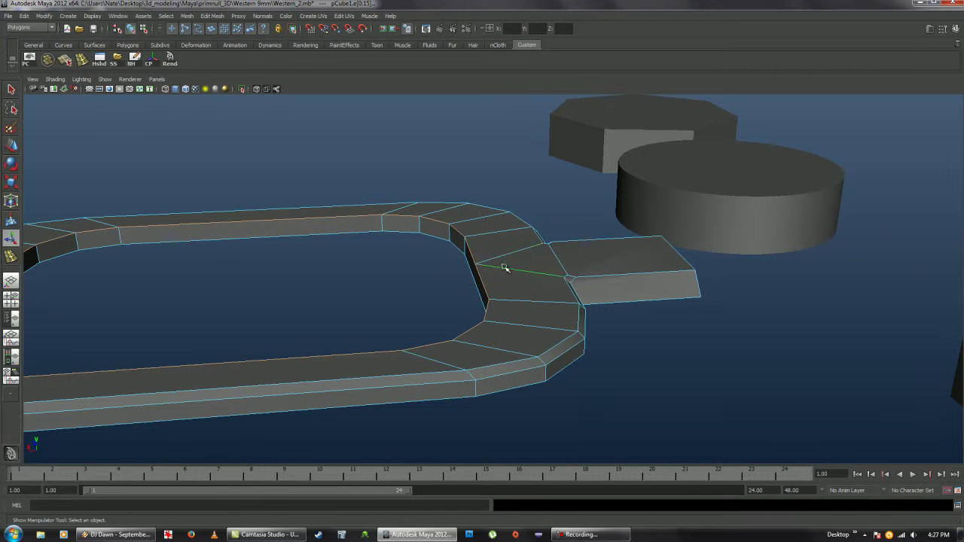
left_click(211, 15)
left_click(301, 304)
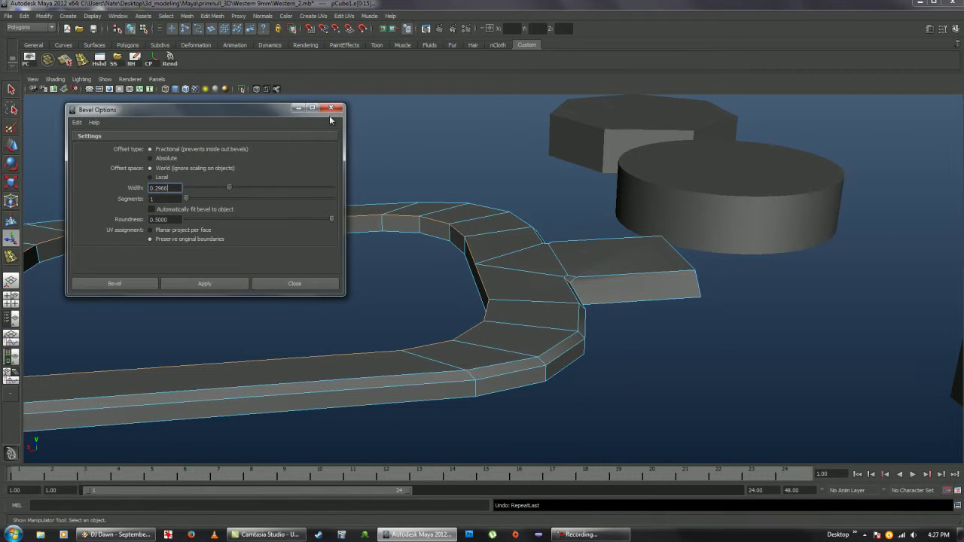
left_click(114, 283)
Mirror the ring geometry and merge the overlapping vertices along the mirror seam.
left_click(187, 15)
left_click(226, 224)
key("ctrl+z")
left_click(187, 15)
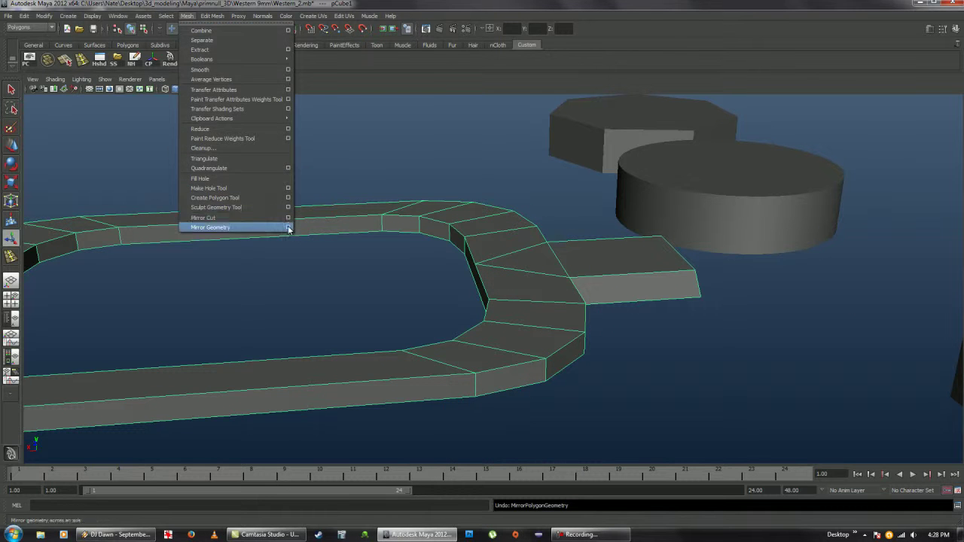
left_click(291, 224)
left_click(113, 284)
key("space")
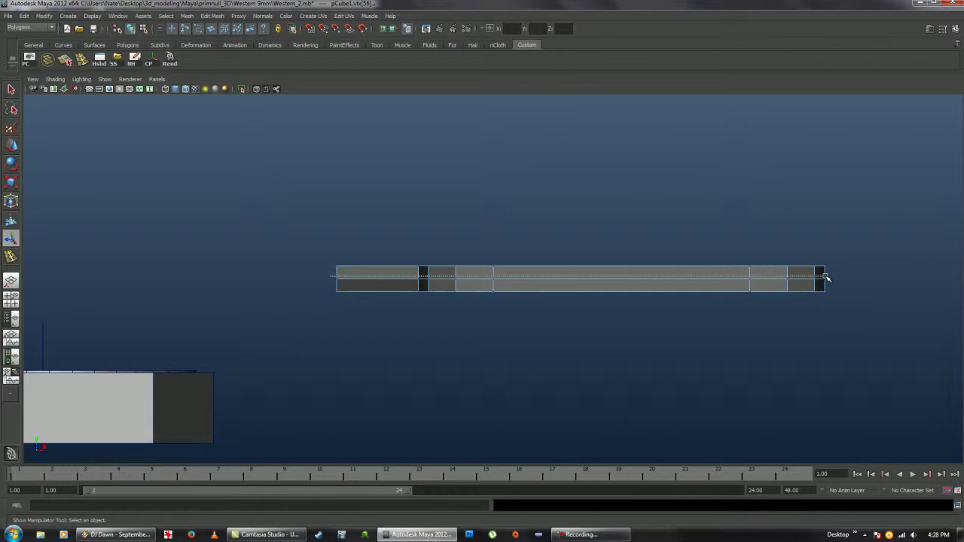
left_click_drag(785, 270, 824, 284)
key("space")
key("space")
right_click_drag(509, 241, 539, 234, "shift")
middle_click_drag(444, 236, 400, 235, "alt")
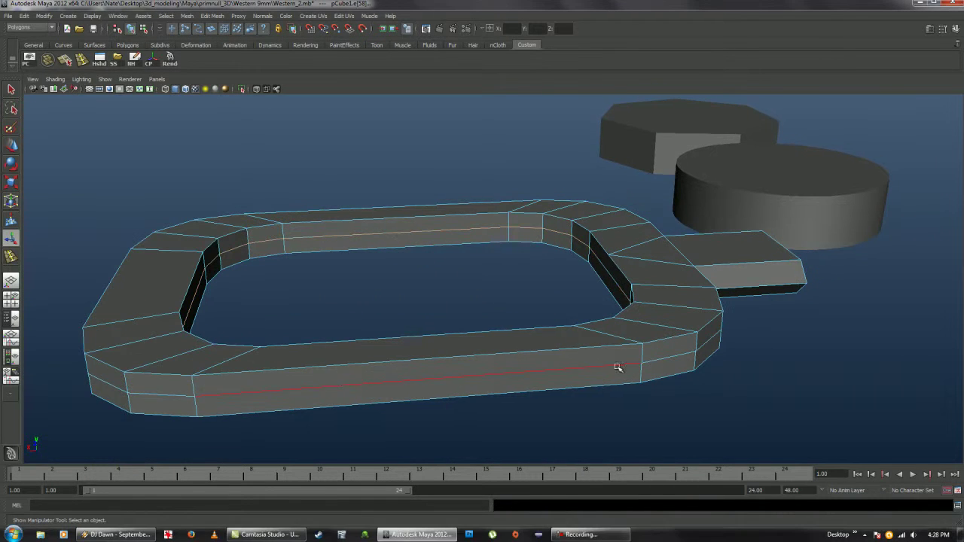
Box-select ring vertices and merge them to their centre with X-ray view on.
left_click_drag(614, 366, 639, 332, "alt")
left_click_drag(566, 355, 437, 374, "alt")
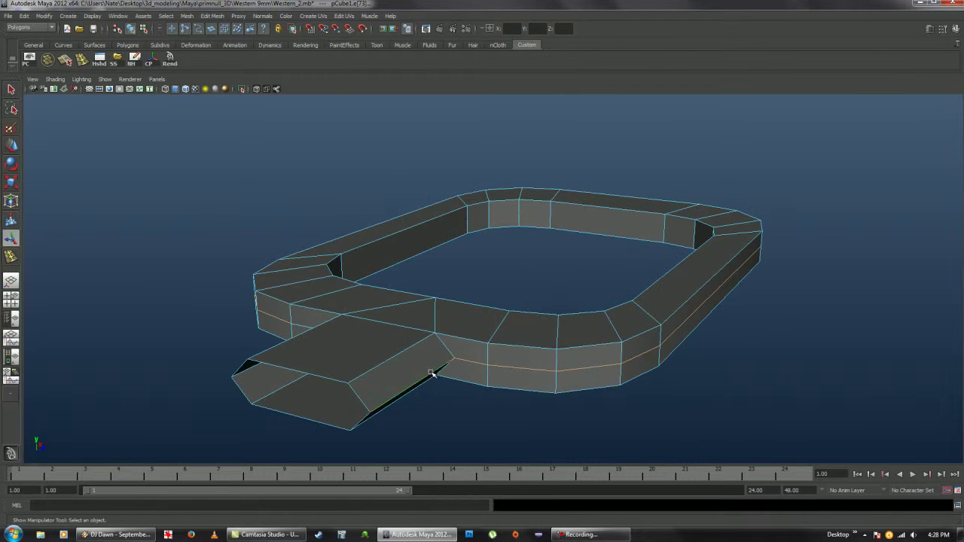
mouse_move(559, 385)
left_mouse_down("alt")
mouse_move(527, 359)
mouse_move(334, 303)
mouse_move(491, 375)
left_mouse_up("alt")
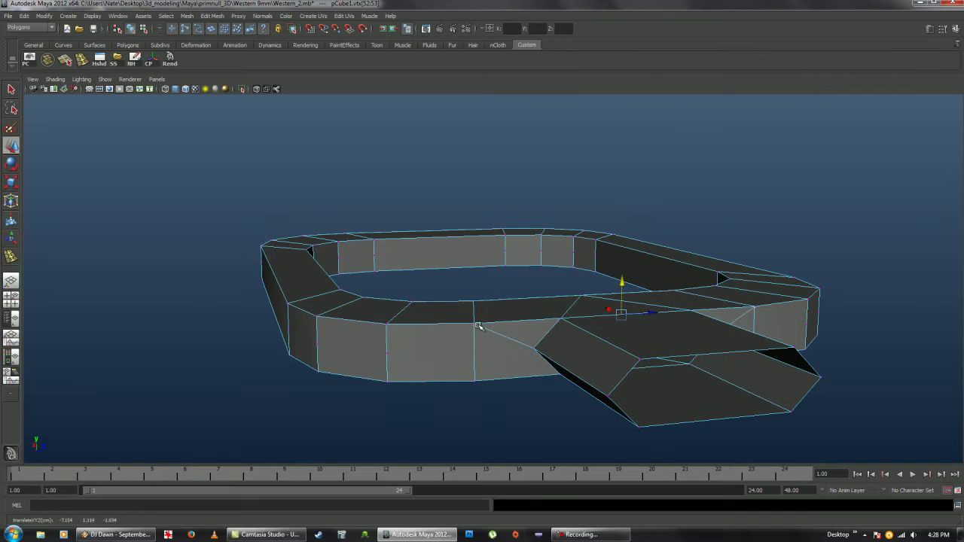
left_click_drag(430, 280, 232, 272, "alt")
key("space")
key("space")
left_click_drag(401, 251, 922, 288)
key("space")
key("space")
mouse_move(743, 293)
left_mouse_down("alt")
mouse_move(379, 362)
mouse_move(570, 285)
mouse_move(477, 286)
mouse_move(617, 346)
left_mouse_up("alt")
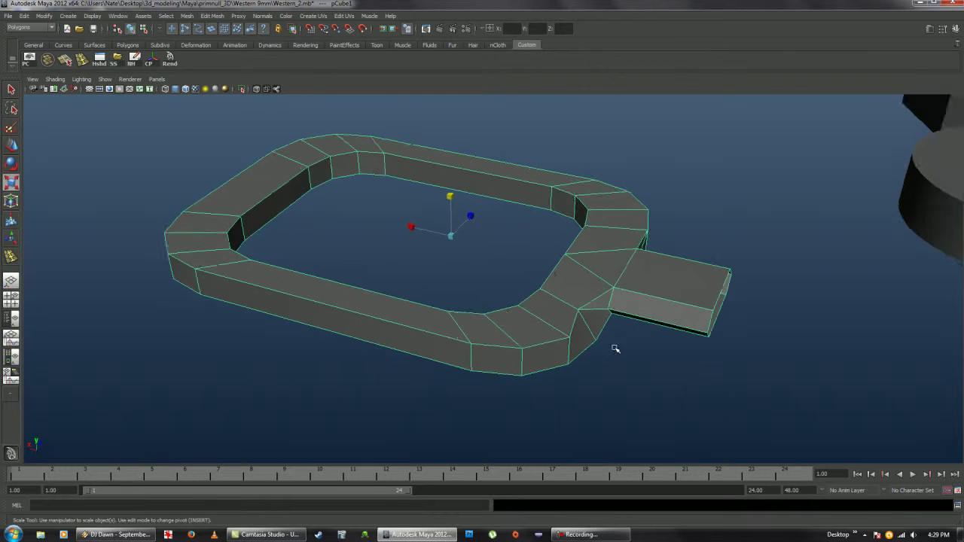
key("F9")
key("r")
scroll(546, 276, "up", 3)
scroll(412, 313, "up", 2)
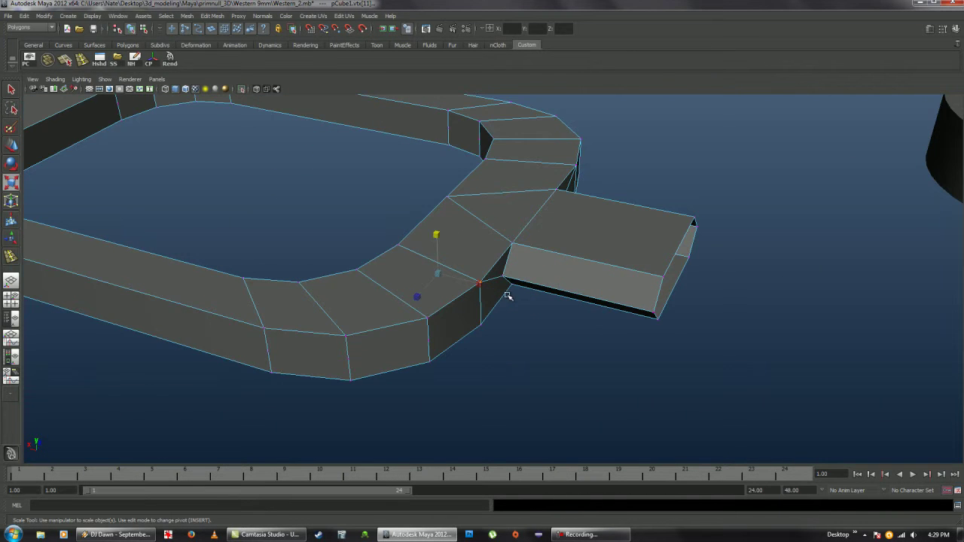
left_click(257, 89)
right_click_drag(420, 269, 420, 254, "shift")
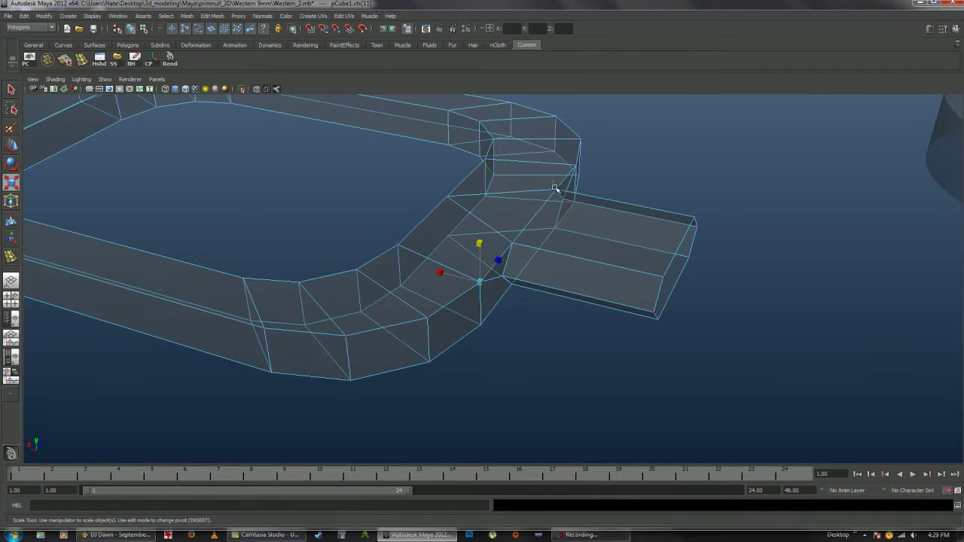
scroll(498, 286, "down", 5)
key("F8")
Stand the ring upright by setting its Rotate X to 90.
left_click(366, 207)
left_click_drag(366, 206, 539, 200, "alt")
left_click(538, 200)
scroll(538, 200, "down", 4)
key("e")
left_click_drag(555, 251, 555, 316)
left_click(956, 28)
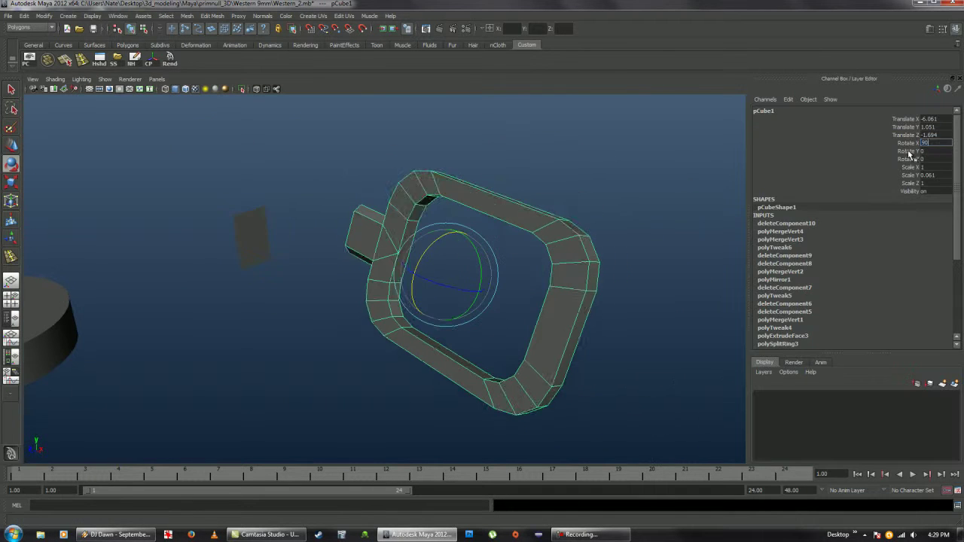
type("90")
key("Return")
Shrink the ring and slide it left onto the gun's receiver slot.
key("space")
key("space")
scroll(595, 280, "down", 3)
key("f")
key("r")
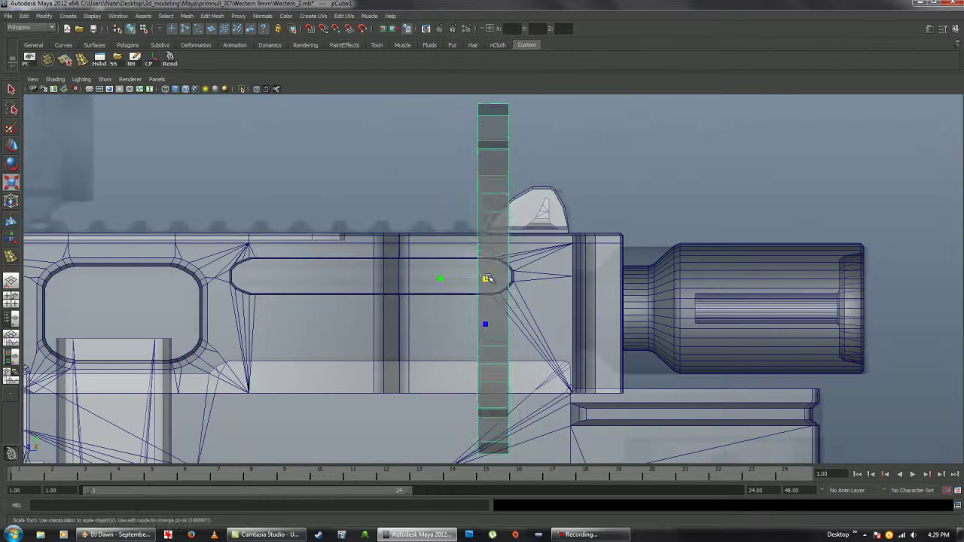
middle_click_drag(502, 271, 402, 277)
scroll(402, 278, "up", 2)
scroll(427, 280, "up", 3)
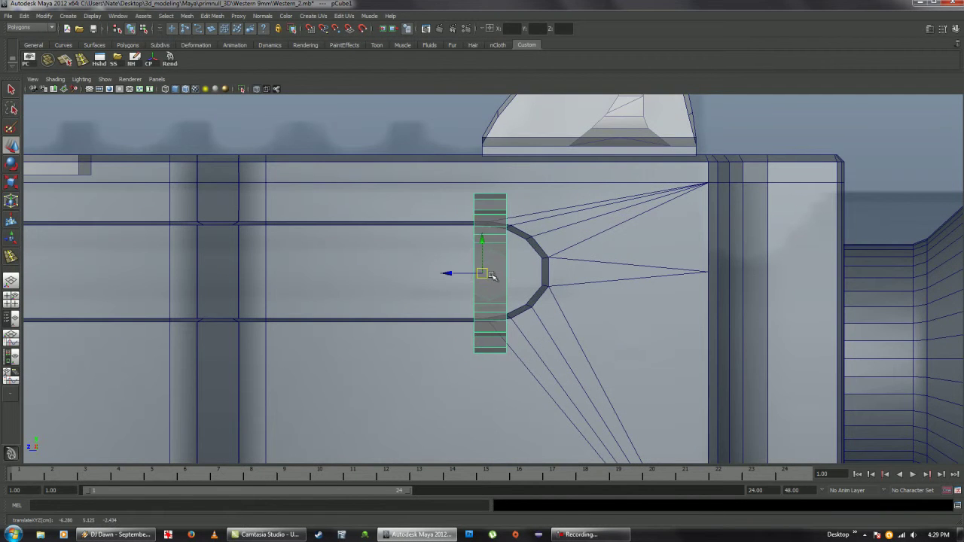
key("space")
left_click_drag(362, 131, 187, 121)
key("f")
key("F8")
key("space")
mouse_move(482, 301)
left_mouse_down("alt")
mouse_move(741, 305)
mouse_move(440, 324)
mouse_move(237, 293)
mouse_move(377, 209)
mouse_move(380, 243)
left_mouse_up("alt")
Extrude the small plane into a box.
left_click(381, 243)
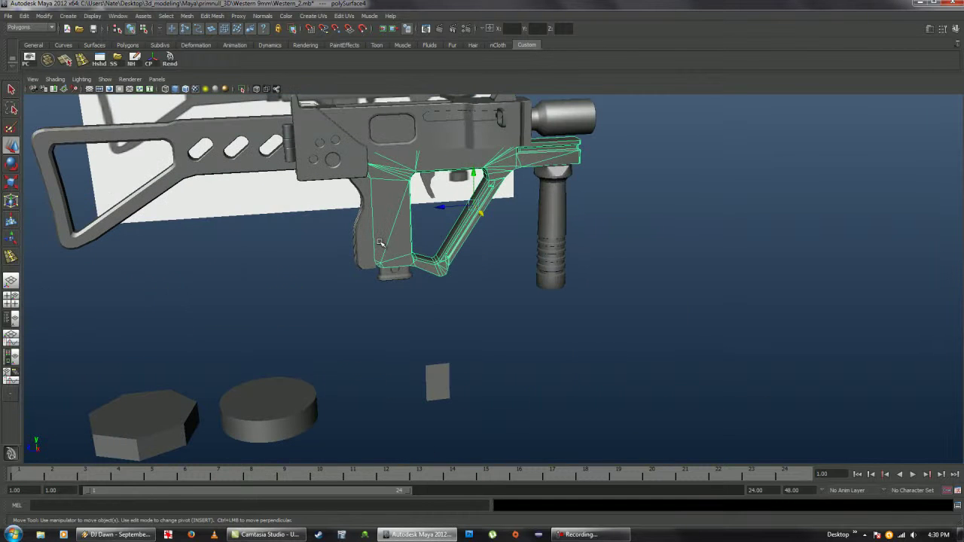
key("f")
key("ctrl+e")
mouse_move(450, 308)
left_mouse_down("alt")
mouse_move(488, 284)
mouse_move(441, 317)
left_mouse_up("alt")
right_click_drag(437, 316, 437, 301)
left_click_drag(482, 332, 468, 273, "alt")
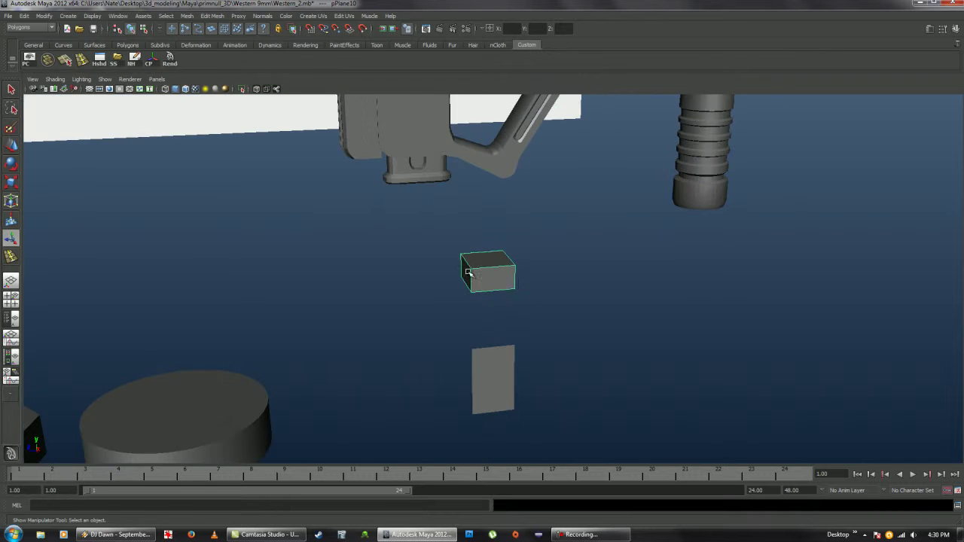
Squash the box into a long flat beam and raise an extruded end face to bend the lever.
key("space")
left_click(258, 180)
key("space")
key("r")
left_click_drag(500, 235, 521, 267)
key("space")
key("space")
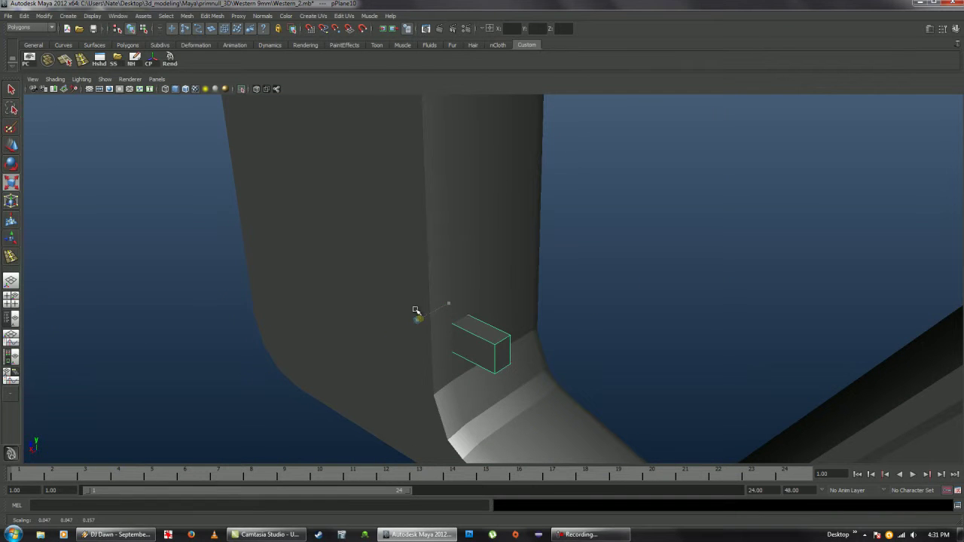
left_click_drag(395, 332, 343, 343)
key("space")
key("space")
key("g")
key("g")
left_click_drag(490, 267, 488, 257)
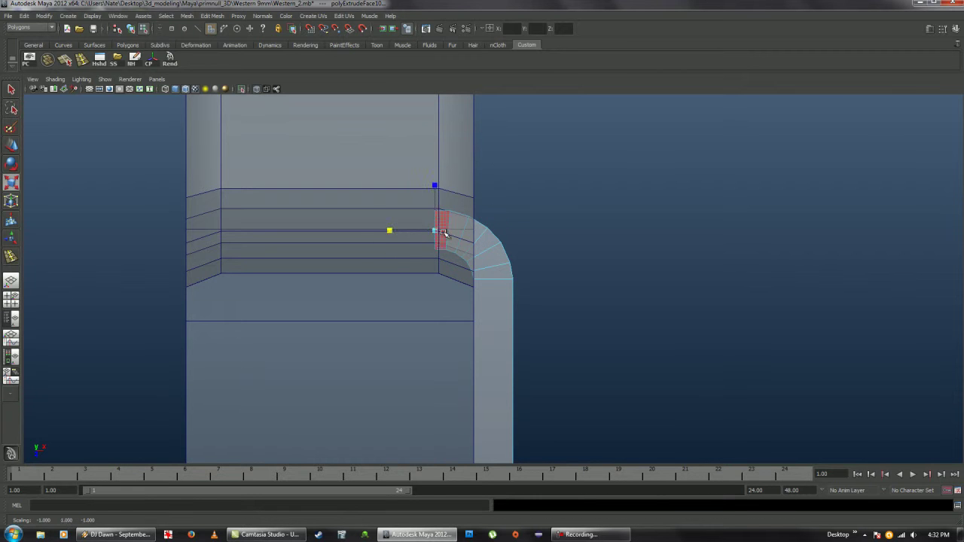
Bevel the lever's edges and check the result.
left_click_drag(371, 229, 459, 293, "alt")
left_click(212, 15)
left_click(247, 304)
mouse_move(247, 304)
left_mouse_down("alt")
mouse_move(316, 294)
mouse_move(534, 313)
mouse_move(443, 317)
left_mouse_up("alt")
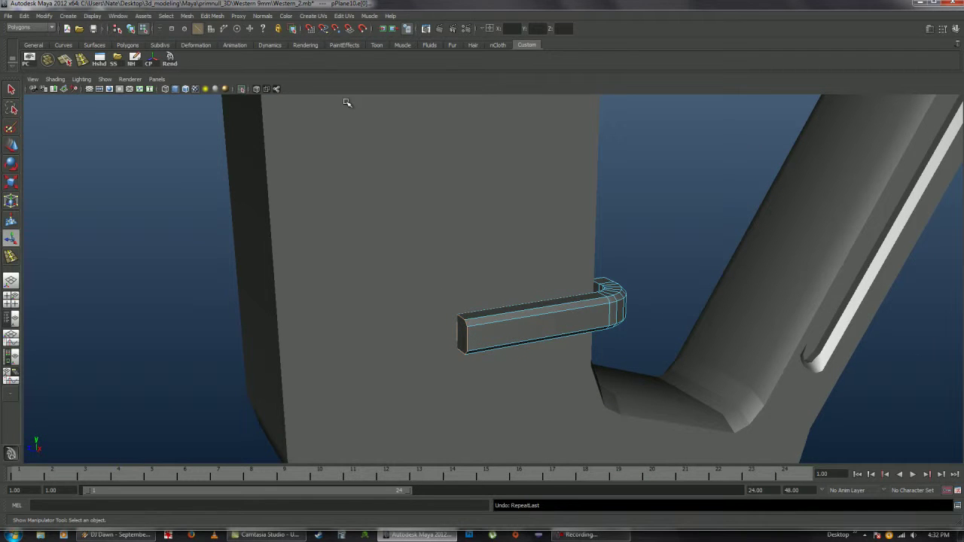
left_click(211, 15)
left_click(299, 303)
left_click(269, 282)
left_click_drag(269, 282, 608, 332, "alt")
right_click(608, 332)
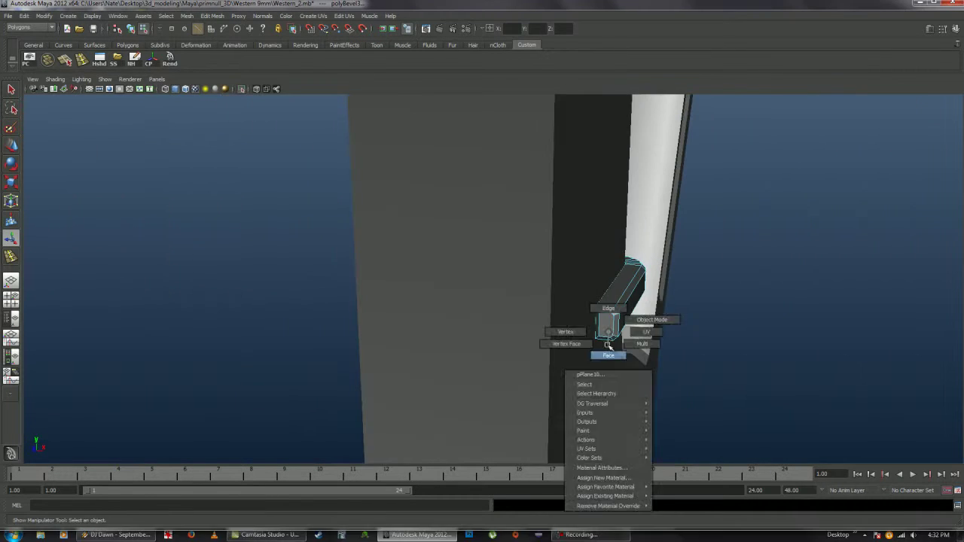
right_click_drag(608, 332, 607, 310)
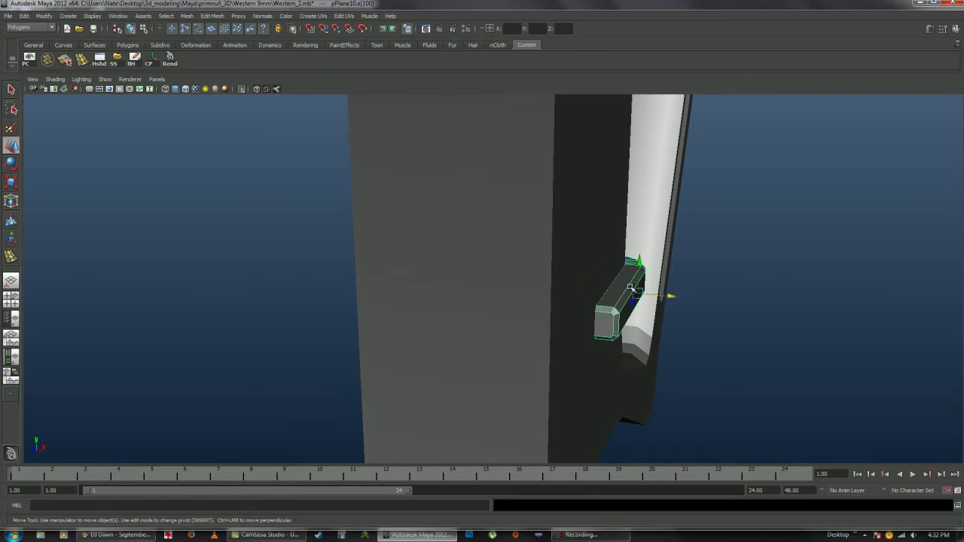
Inspect the lever's end vertices and edges in isolation, then restore the full gun view.
key("space")
key("space")
right_click_drag(516, 327, 522, 231)
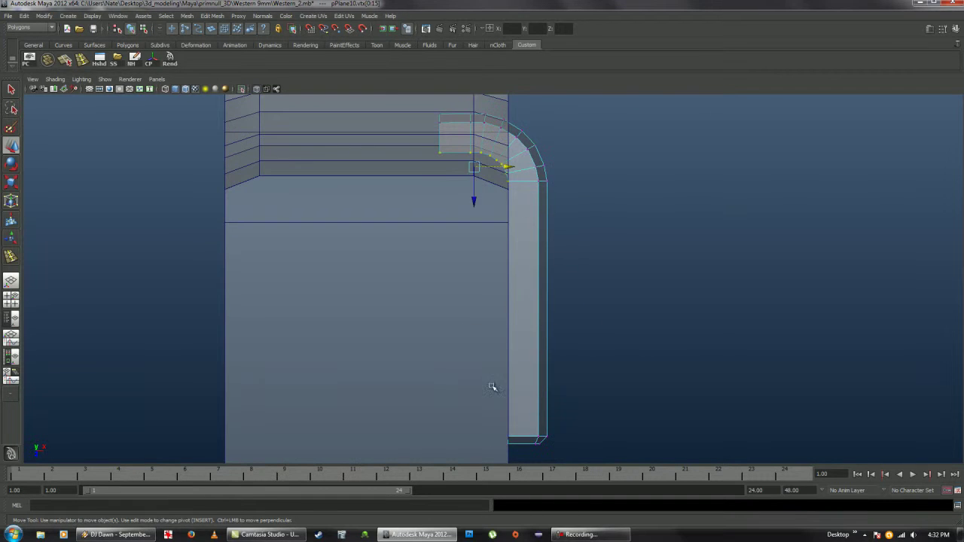
key("space")
key("space")
right_click_drag(560, 263, 603, 251)
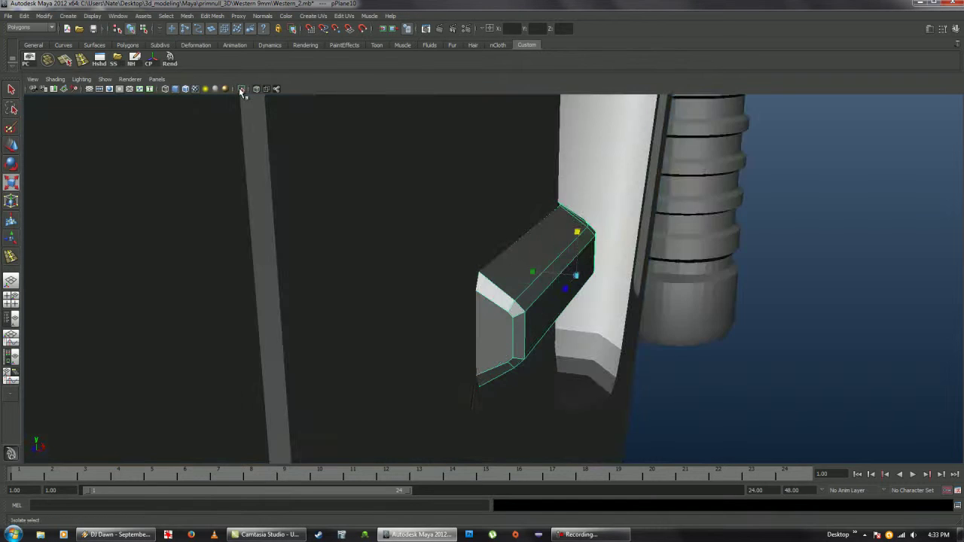
right_click(597, 307)
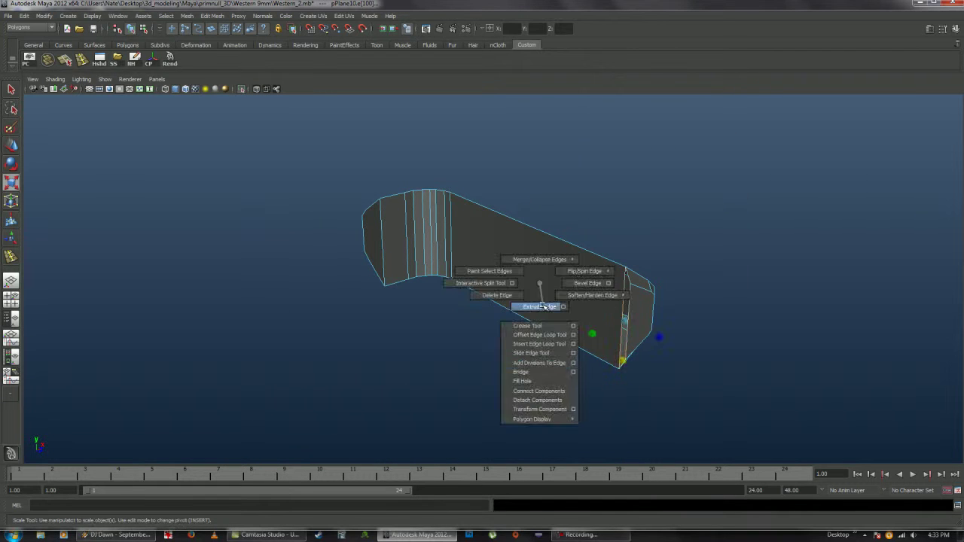
mouse_move(553, 290)
right_mouse_down()
mouse_move(553, 314)
mouse_move(546, 302)
mouse_move(531, 323)
right_mouse_up()
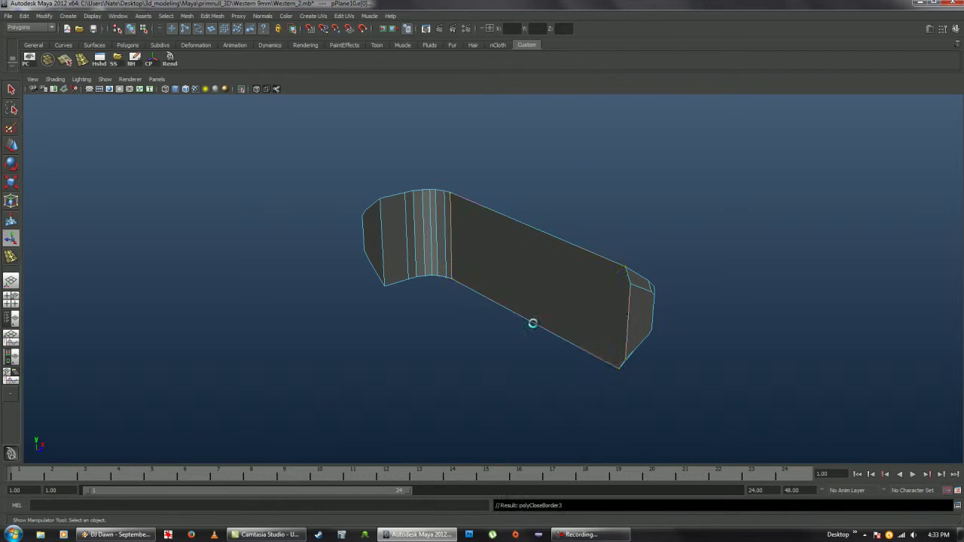
mouse_move(598, 290)
left_mouse_down("alt")
mouse_move(517, 237)
mouse_move(430, 308)
mouse_move(609, 323)
left_mouse_up("alt")
key("ctrl+1")
left_click(692, 342)
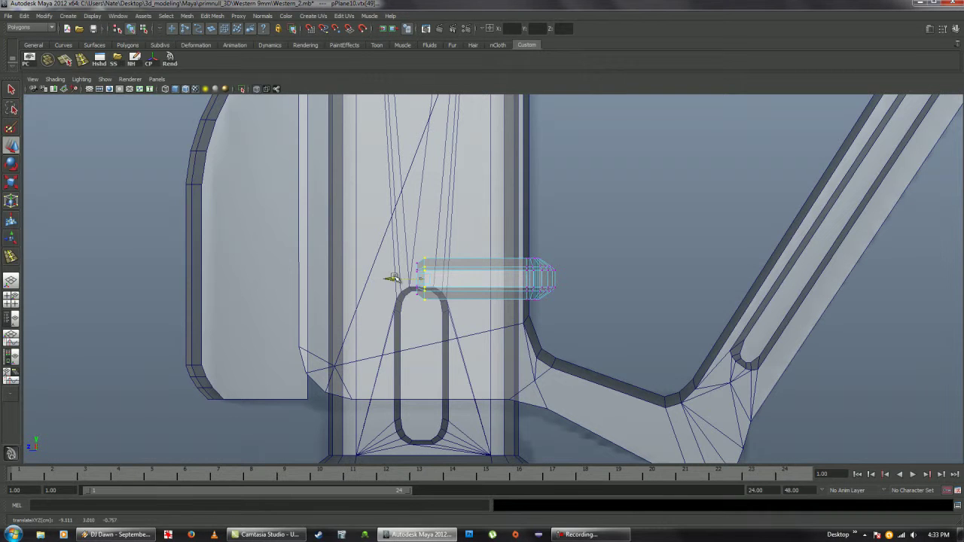
Slide the small part slightly left against the post and bevel its edges.
key("F8")
key("space")
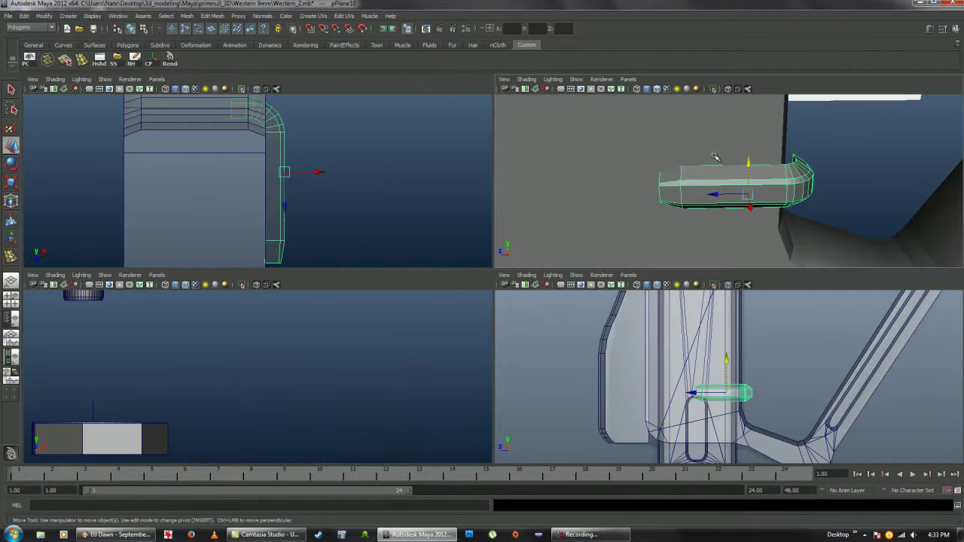
key("space")
mouse_move(476, 311)
left_mouse_down()
mouse_move(454, 311)
mouse_move(443, 324)
left_mouse_up()
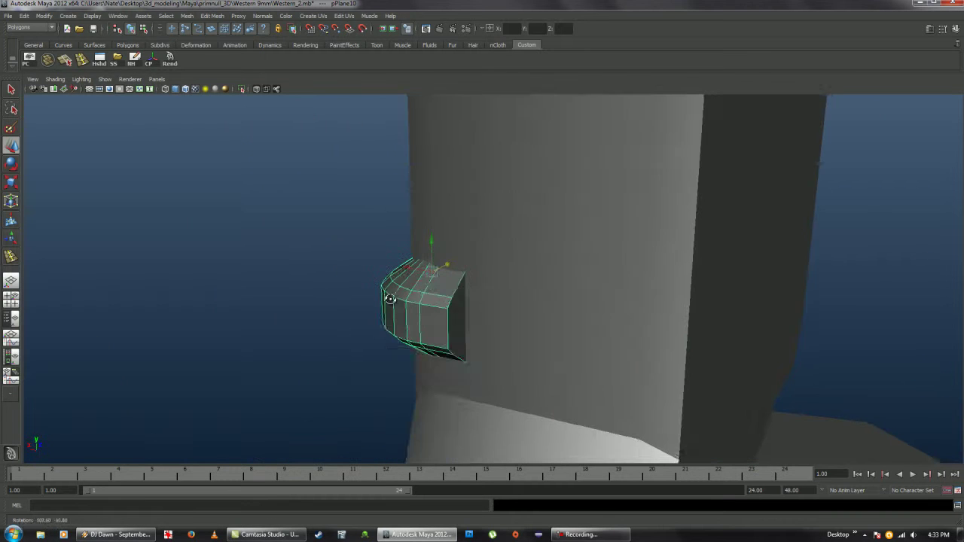
left_click(224, 16)
left_click(250, 304)
key("F8")
mouse_move(426, 256)
right_mouse_down("alt")
mouse_move(279, 259)
mouse_move(267, 273)
right_mouse_up("alt")
left_click_drag(267, 273, 317, 248, "alt")
Apply Mesh > Smooth to the part.
left_click(187, 16)
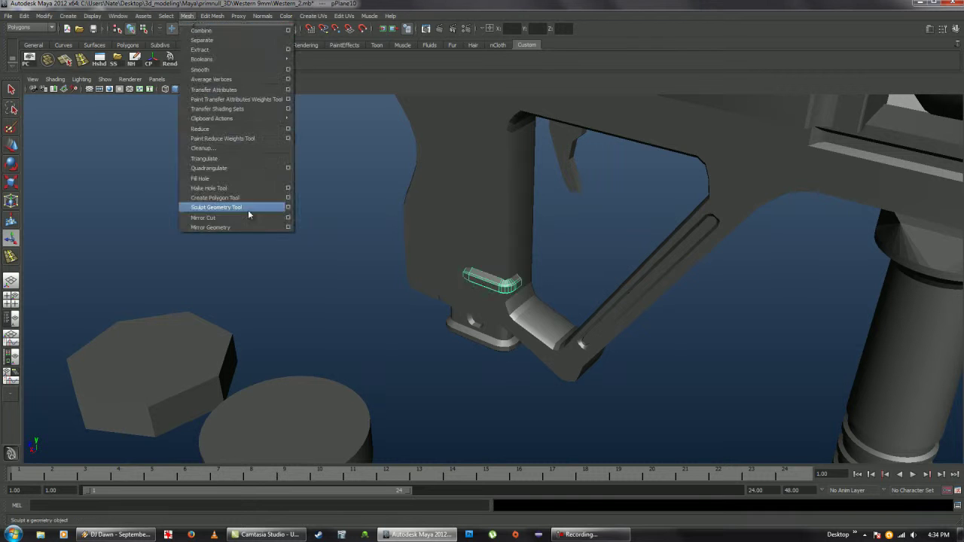
left_click(288, 69)
left_click(113, 292)
left_click_drag(361, 271, 410, 269, "alt")
Select the U-shaped bracket and begin moving its vertices around the post.
left_click(242, 89)
left_click_drag(527, 263, 477, 338, "alt")
right_click(380, 324)
left_click(380, 328)
left_click_drag(366, 301, 437, 336)
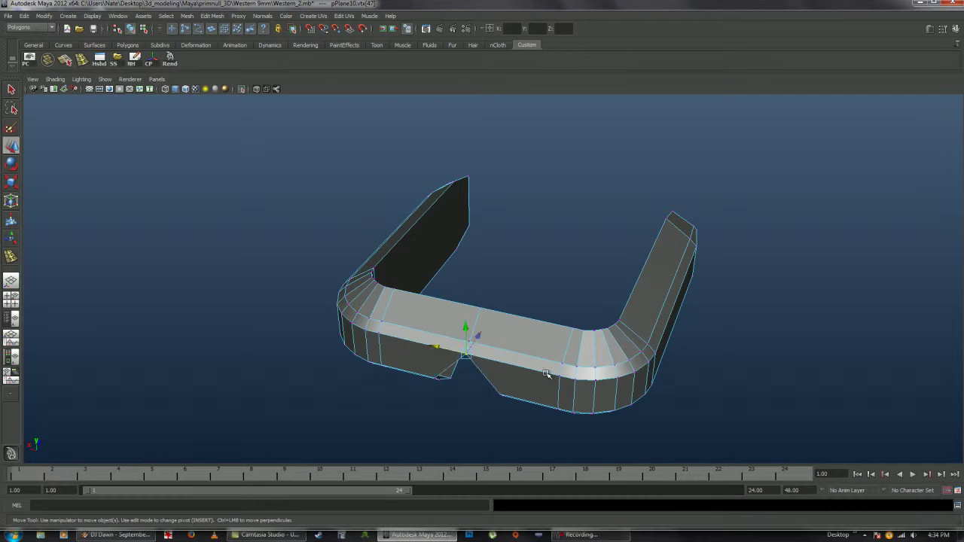
left_click_drag(546, 375, 463, 234, "alt")
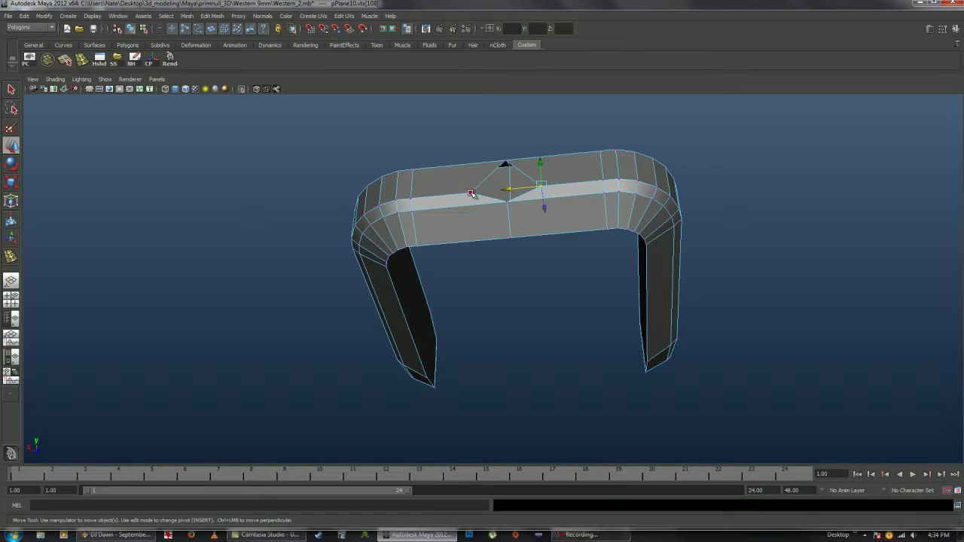
left_click_drag(560, 204, 489, 293, "alt")
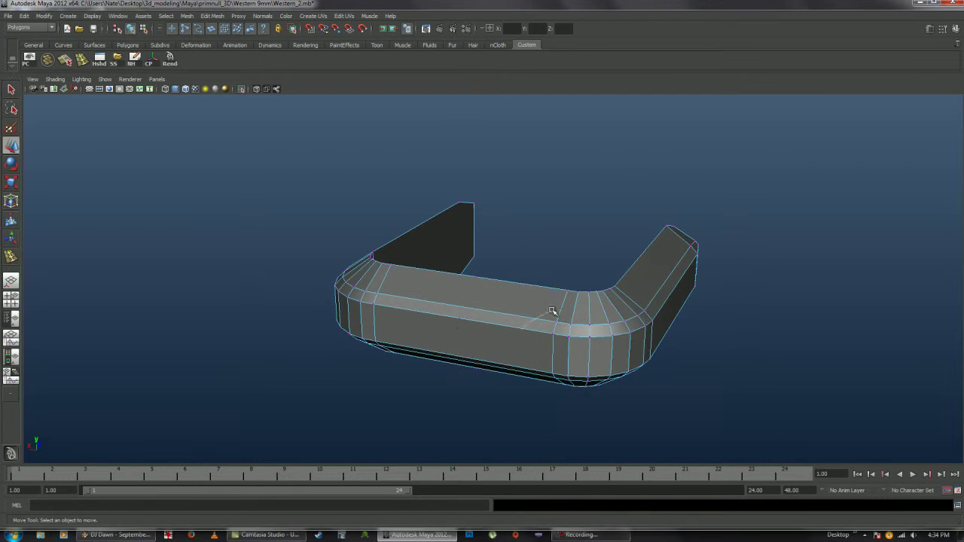
In the four-view layout, pull the bracket's vertices in so it hugs the post.
key("F8")
key("space")
key("space")
left_click_drag(668, 223, 528, 323, "alt")
key("F9")
mouse_move(758, 399)
left_mouse_down()
mouse_move(635, 236)
mouse_move(591, 307)
mouse_move(540, 299)
left_mouse_up()
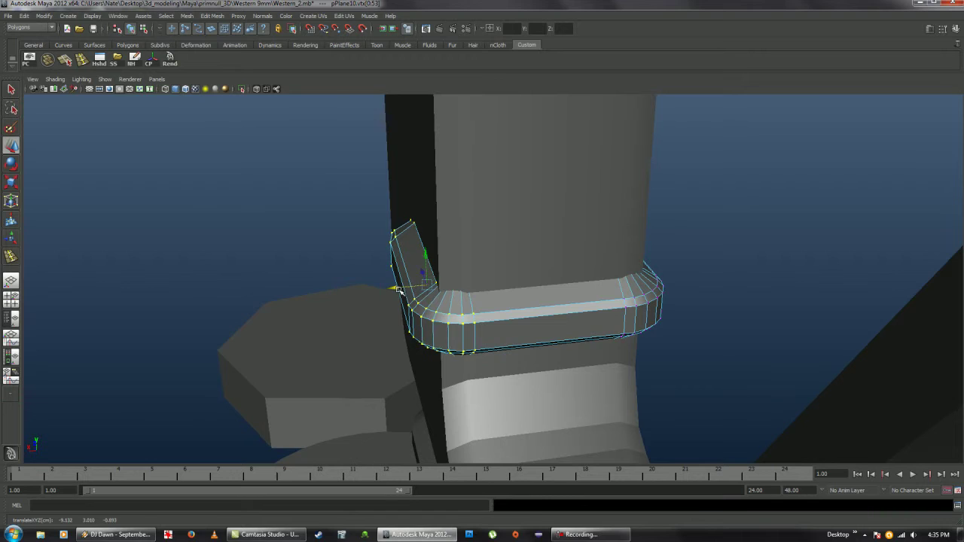
Return to object mode and maximize the flat side view.
key("F8")
key("space")
key("space")
scroll(514, 304, "up", 2)
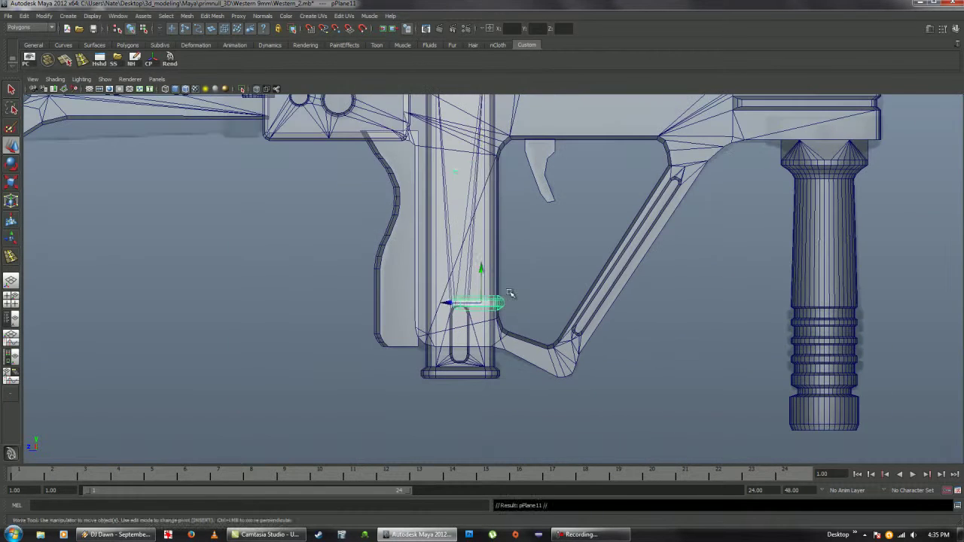
key("space")
key("space")
mouse_move(584, 279)
left_mouse_down("alt")
mouse_move(403, 323)
mouse_move(404, 405)
left_mouse_up("alt")
key("space")
key("space")
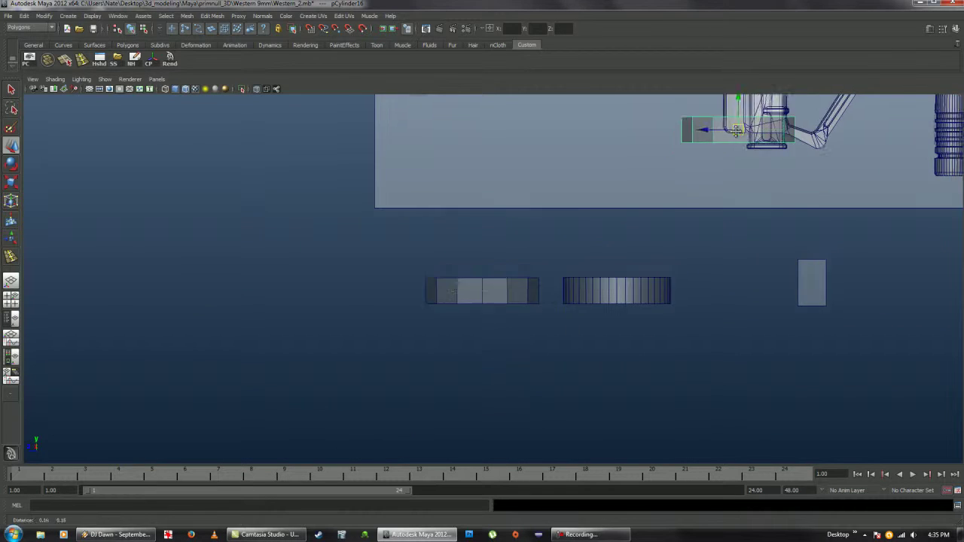
Set the cylinder's Rotate Z value in the Channel Box.
middle_click_drag(749, 118, 547, 260, "alt")
key("e")
key("ctrl+a")
left_click(942, 159)
left_click(955, 29)
Extrude the cylinder's end cap and scale it inward twice to form a recessed centre.
key("space")
key("space")
mouse_move(506, 287)
left_mouse_down()
mouse_move(440, 280)
mouse_move(420, 216)
left_mouse_up()
key("g")
key("F8")
key("space")
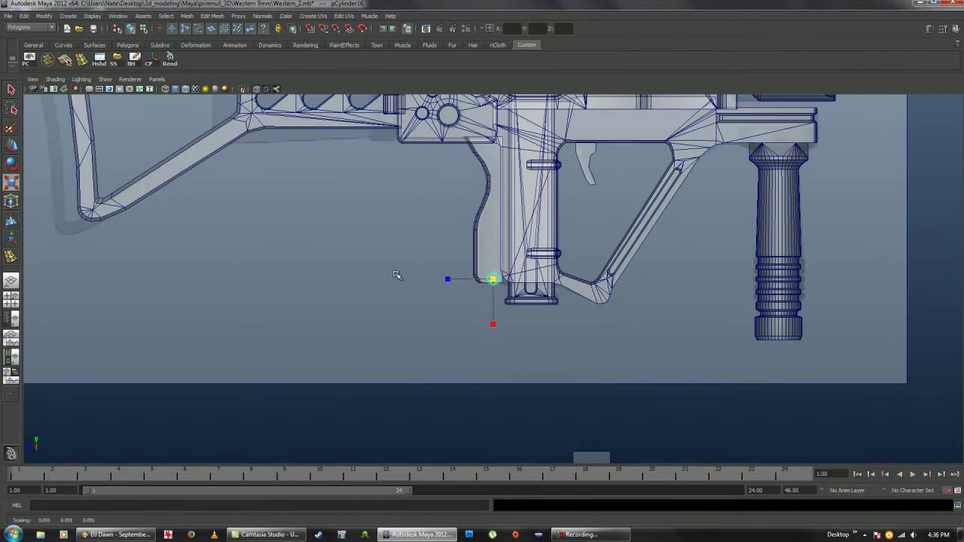
key("space")
In the side view, select and scale the plate's corner vertices beside the post.
right_click_drag(572, 279, 539, 249, "alt")
left_click_drag(482, 211, 550, 298)
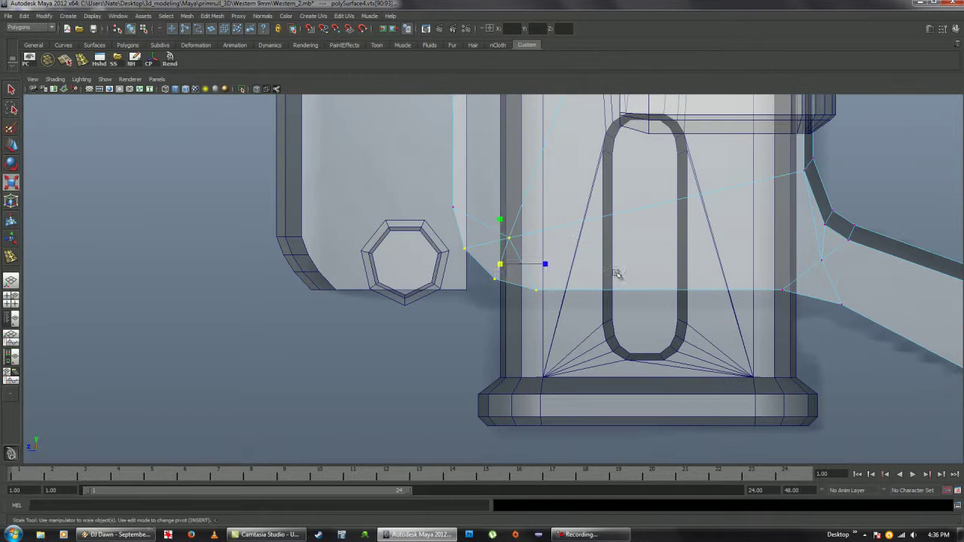
right_click_drag(342, 224, 331, 214)
left_click_drag(268, 298, 375, 232)
key("space")
right_click_drag(528, 251, 506, 193, "alt")
Extrude the cylinder's cap face outward to seat the bolt on the body.
key("space")
key("f")
left_click_drag(493, 280, 451, 284, "alt")
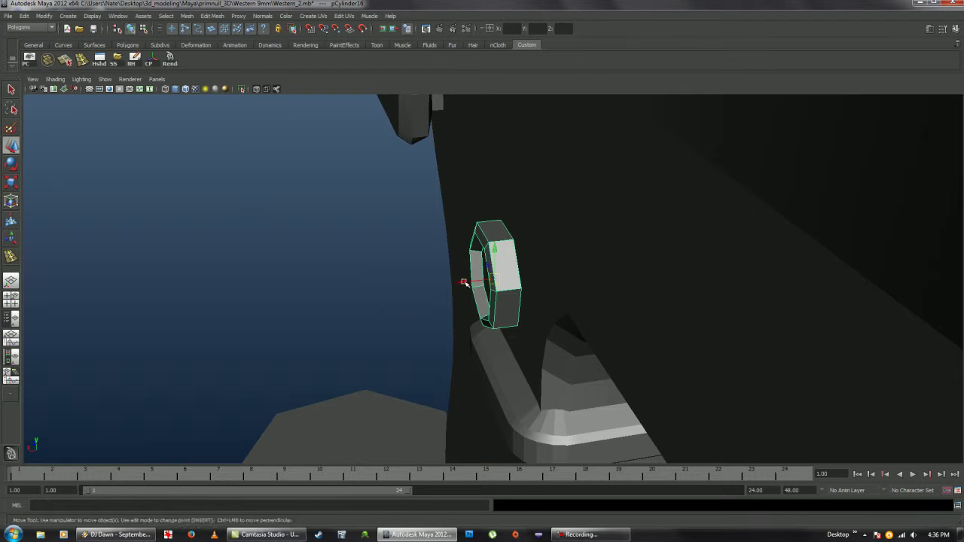
mouse_move(516, 280)
left_mouse_down("alt")
mouse_move(450, 276)
mouse_move(548, 214)
left_mouse_up("alt")
key("space")
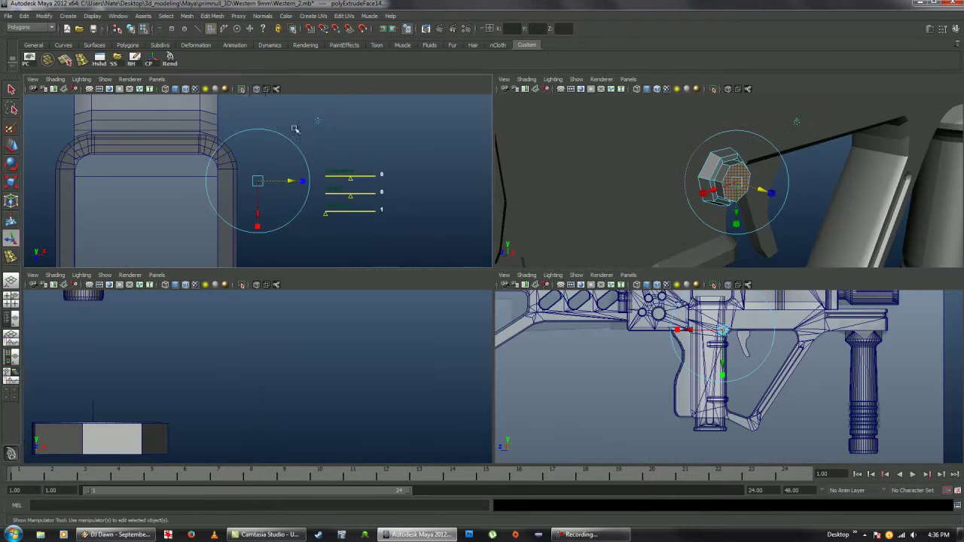
key("space")
key("space")
key("space")
Bevel the hex bolt's edges with Edit Mesh > Bevel and delete its history.
left_click(212, 16)
left_click(250, 306)
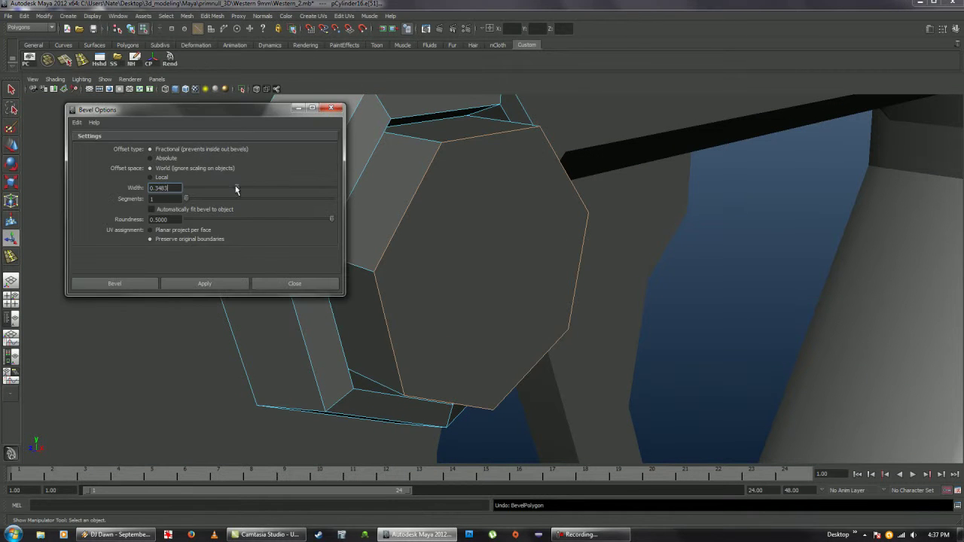
right_click(323, 251)
mouse_move(323, 251)
left_mouse_down("alt")
mouse_move(480, 327)
mouse_move(359, 290)
mouse_move(402, 279)
left_mouse_up("alt")
left_click(491, 275)
left_click(134, 59)
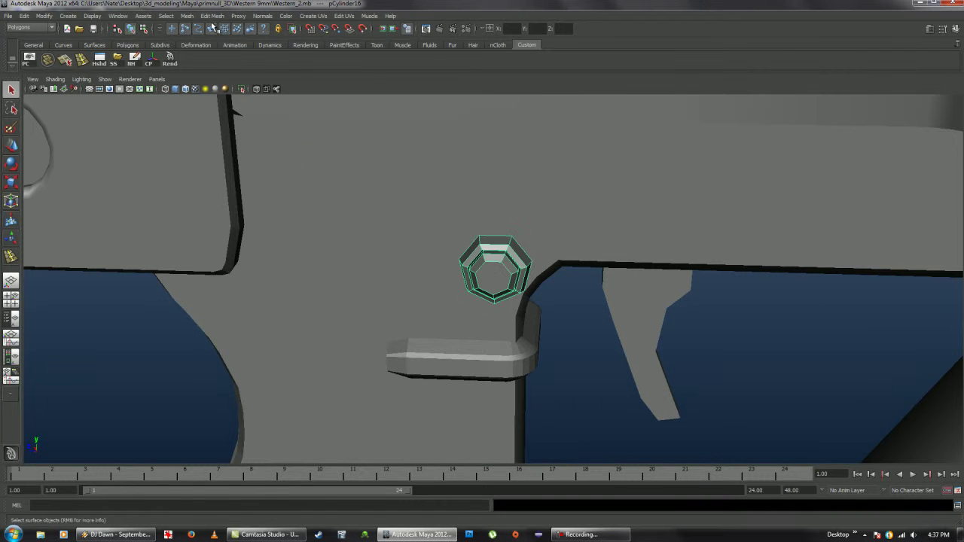
Smooth the hex bolt through the Mesh > Smooth options instead of default smoothing.
left_click(187, 15)
left_click(221, 73)
left_click_drag(543, 308, 445, 263, "alt")
key("ctrl+z")
left_click(187, 15)
left_click(287, 70)
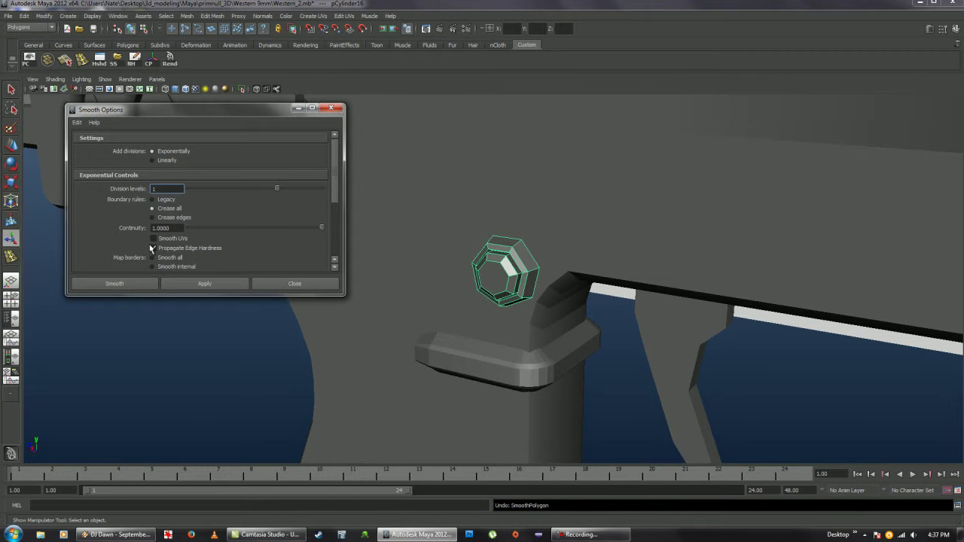
left_click(114, 284)
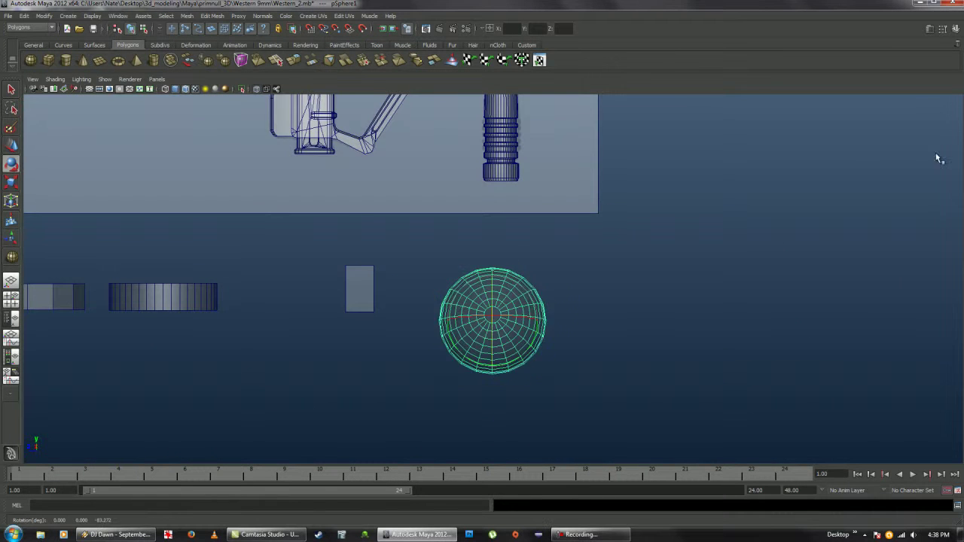
Rotate the sphere in Z, shrink it to button size and move it onto the gun's side.
key("ctrl+shift+a")
left_click(934, 160)
key("ctrl+shift+a")
key("r")
middle_click_drag(452, 302, 302, 226, "alt")
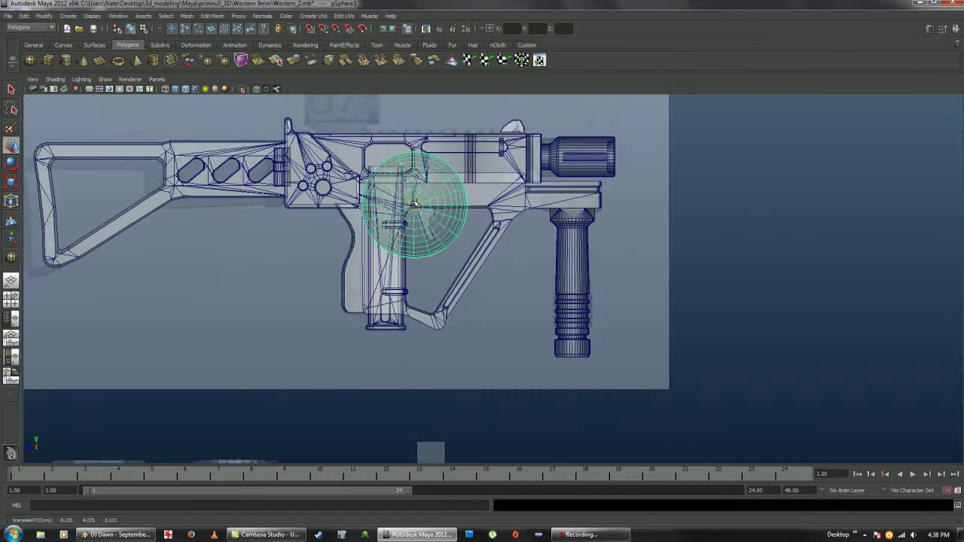
scroll(376, 287, "up", 5)
left_click_drag(301, 264, 216, 251)
key("f")
key("space")
key("space")
Extrude the sphere's open border edge into a rim and bevel it with a new width.
right_click_drag(363, 208, 355, 308, "shift")
left_click_drag(354, 309, 441, 272, "alt")
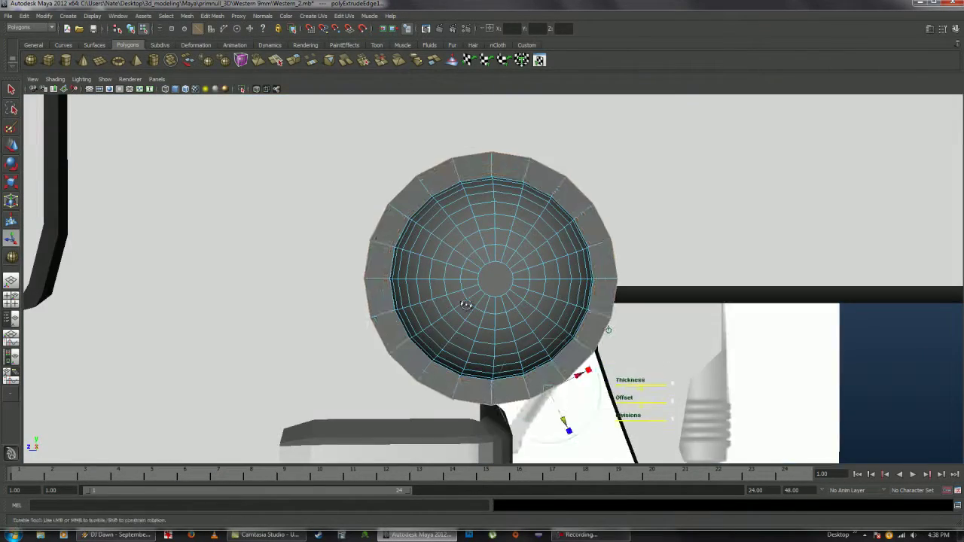
left_click(211, 16)
left_click(299, 305)
left_click(137, 288)
left_click(212, 16)
left_click(299, 304)
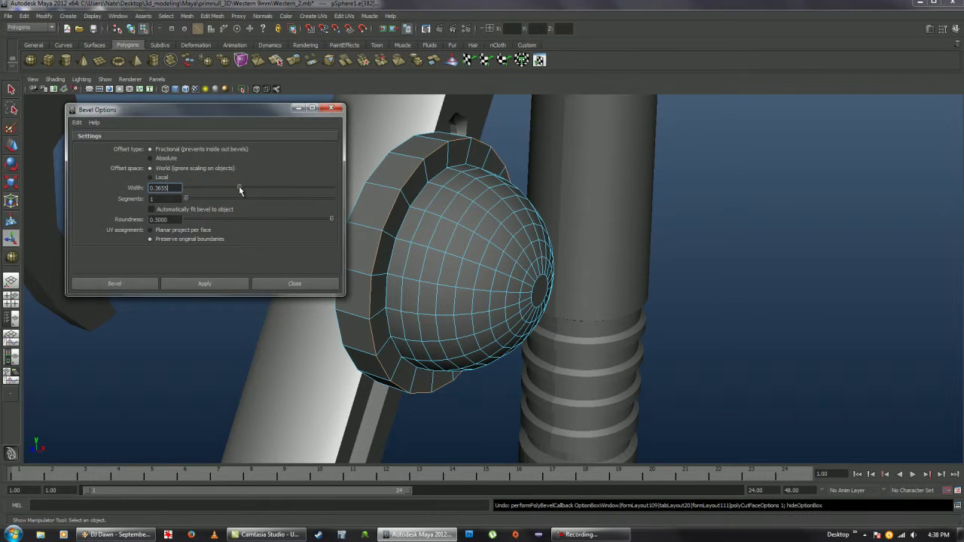
left_click(113, 284)
Flatten the button's vertices in the side view and reselect the domed button.
key("space")
key("space")
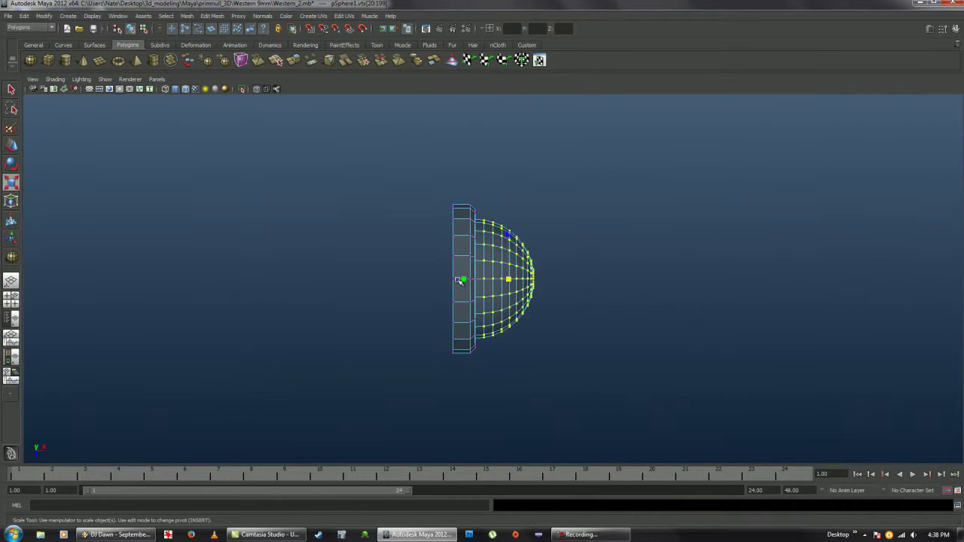
key("space")
key("space")
left_click_drag(497, 263, 461, 235, "alt")
right_click_drag(461, 235, 447, 231)
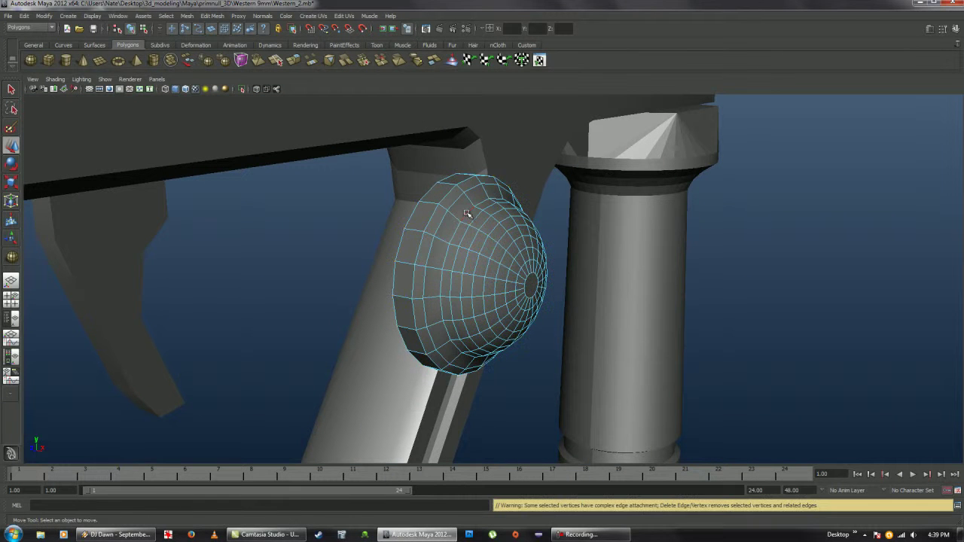
mouse_move(491, 272)
left_mouse_down("alt")
mouse_move(474, 317)
mouse_move(585, 326)
left_mouse_up("alt")
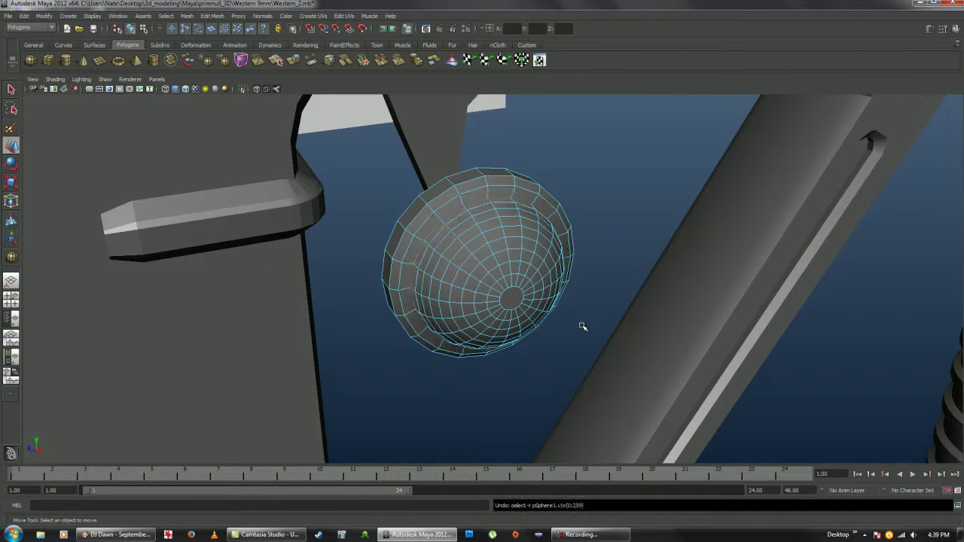
mouse_move(393, 360)
left_mouse_down("alt")
mouse_move(523, 366)
mouse_move(671, 355)
left_mouse_up("alt")
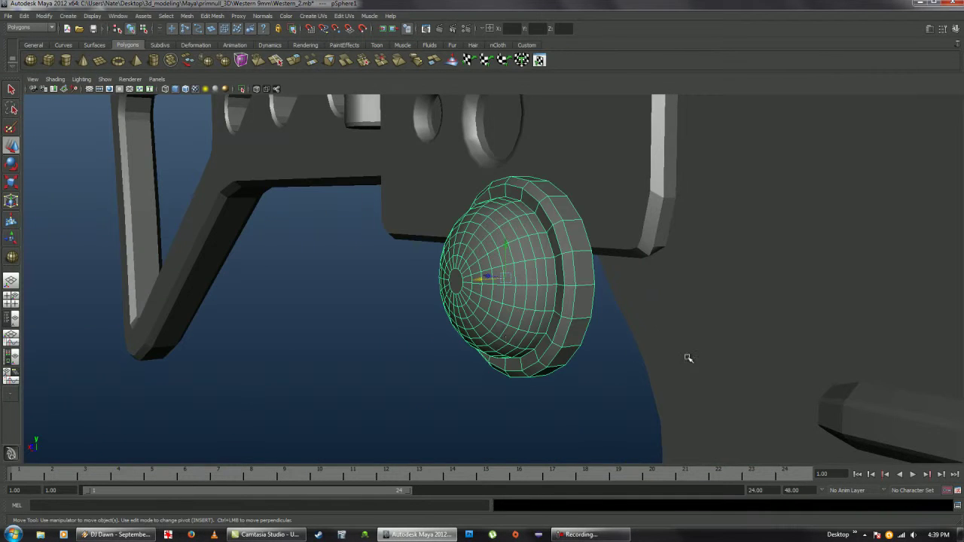
Orbit the perspective view to check the button's fit on the whole gun.
key("space")
key("space")
left_click_drag(699, 388, 475, 279, "alt")
key("f")
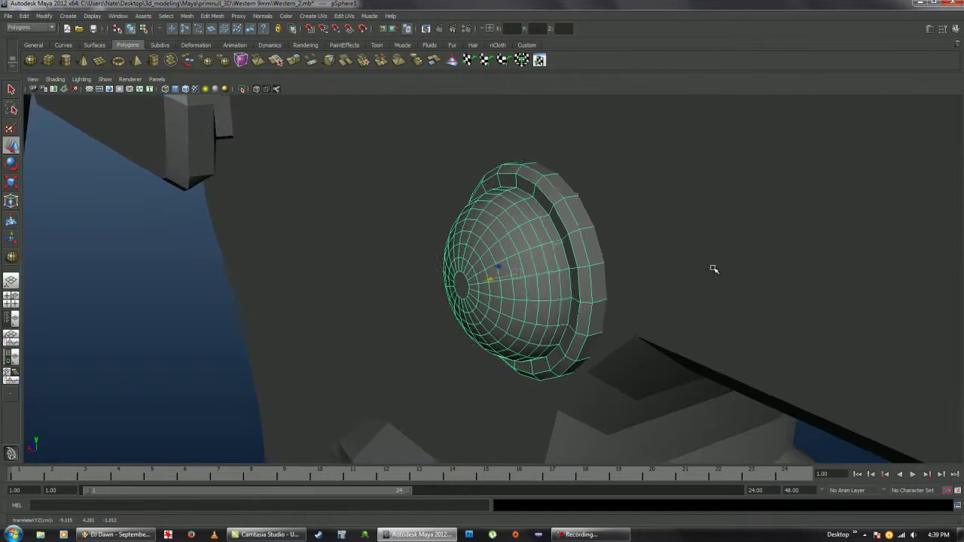
scroll(474, 279, "down", 5)
mouse_move(528, 366)
left_mouse_down("alt")
mouse_move(273, 344)
mouse_move(316, 366)
mouse_move(538, 323)
mouse_move(546, 289)
mouse_move(580, 313)
mouse_move(665, 325)
mouse_move(708, 342)
mouse_move(639, 353)
left_mouse_up("alt")
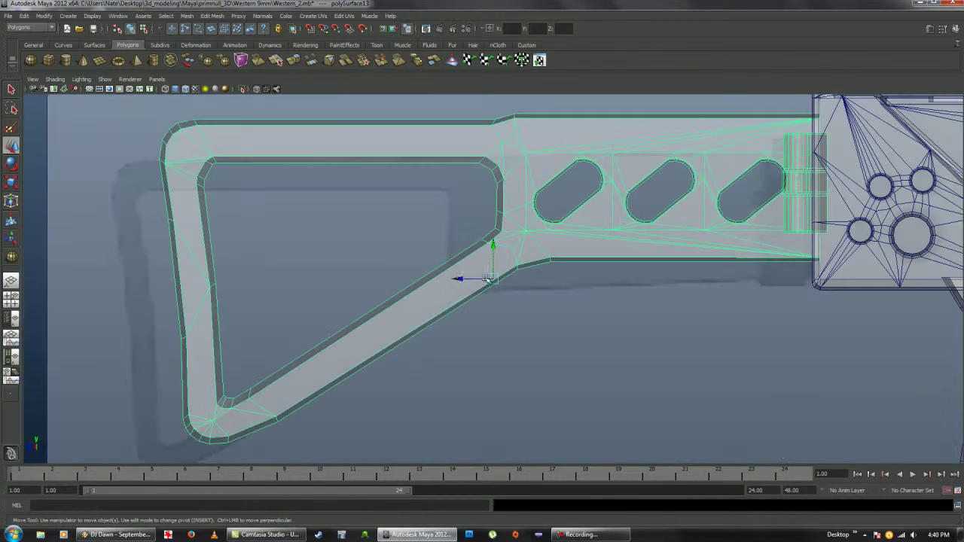
Nudge the folding stock's vertices at the hinge end in vertex mode.
mouse_move(449, 278)
left_mouse_down("alt")
mouse_move(593, 216)
mouse_move(400, 312)
mouse_move(502, 301)
mouse_move(445, 253)
left_mouse_up("alt")
right_click(445, 254)
right_click_drag(445, 254, 409, 261)
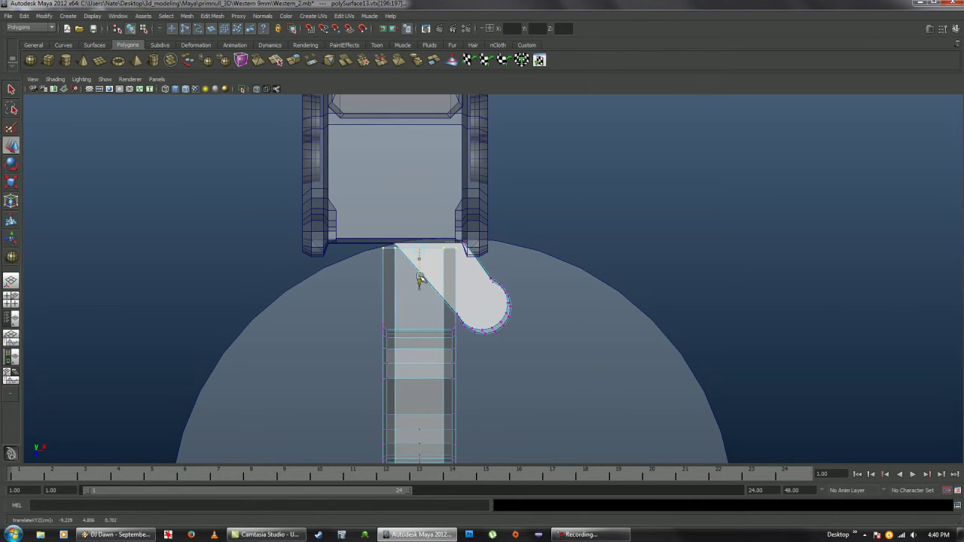
key("space")
mouse_move(420, 272)
left_mouse_down()
mouse_move(628, 280)
mouse_move(578, 187)
mouse_move(575, 245)
mouse_move(441, 354)
left_mouse_up()
right_click_drag(442, 354, 564, 151)
Delete the reference image plane.
left_click(565, 151)
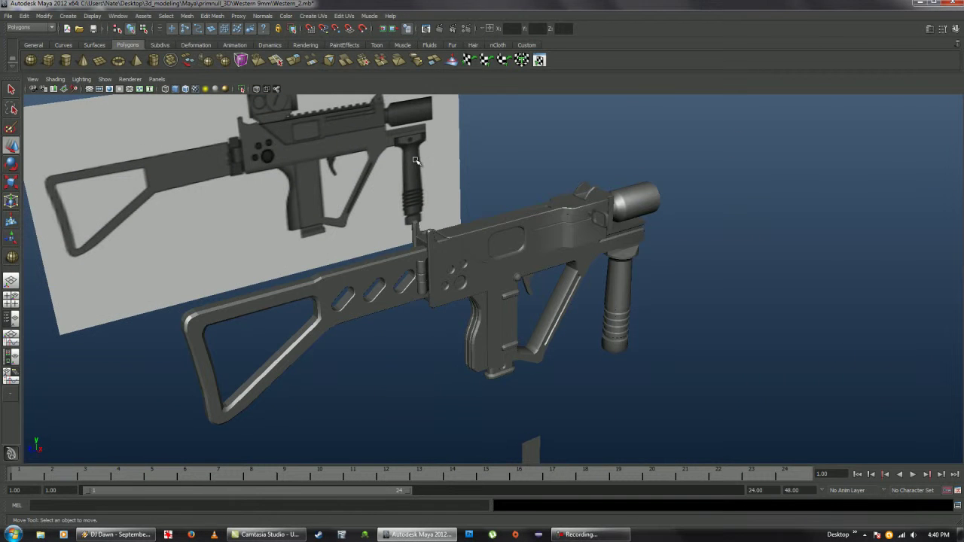
left_click(328, 156)
key("Delete")
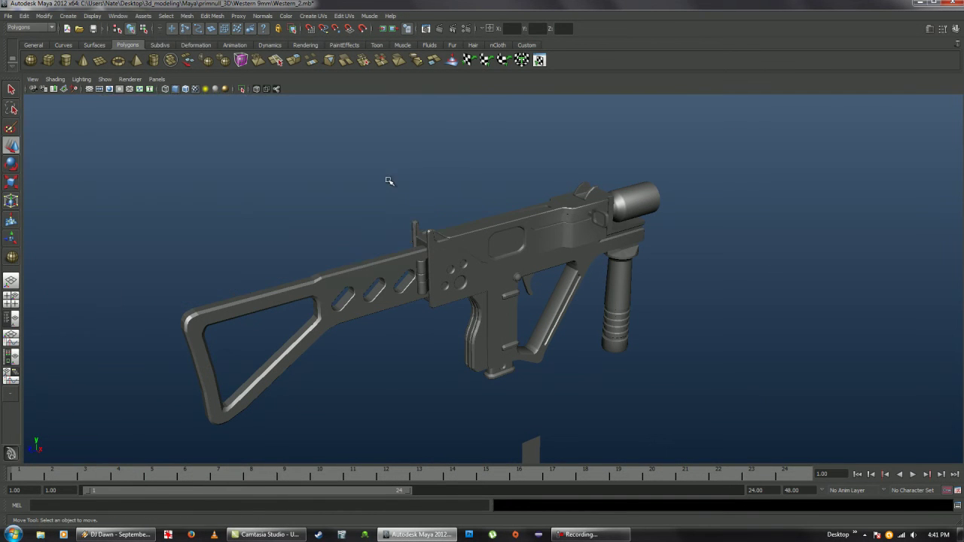